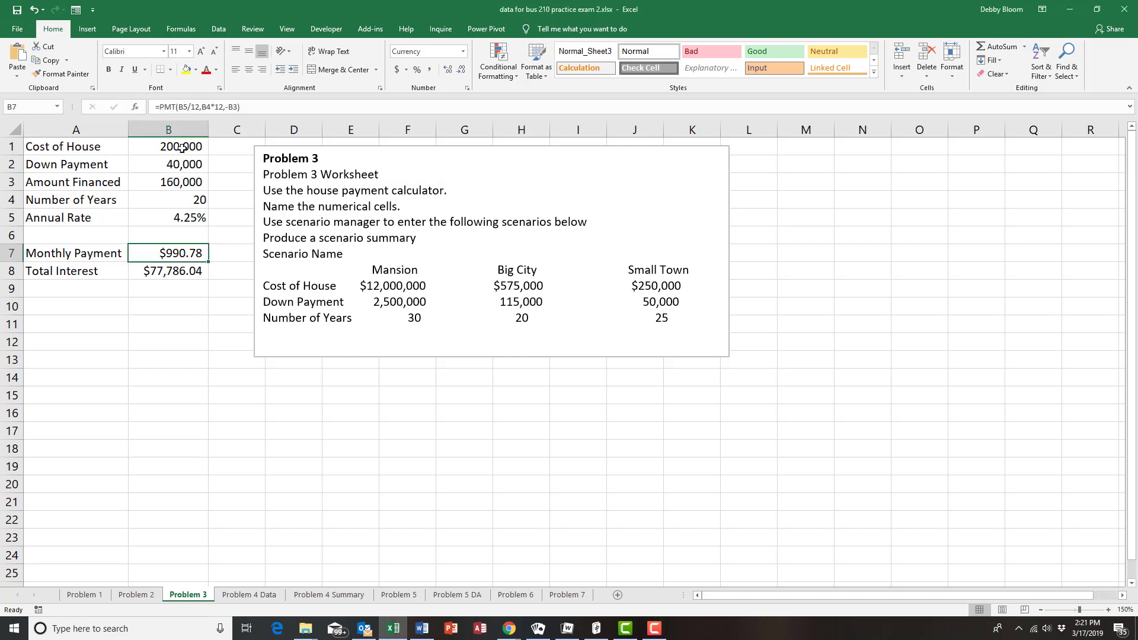
Name the Cost of House value cell B1 House_Cost.
left_click(171, 149)
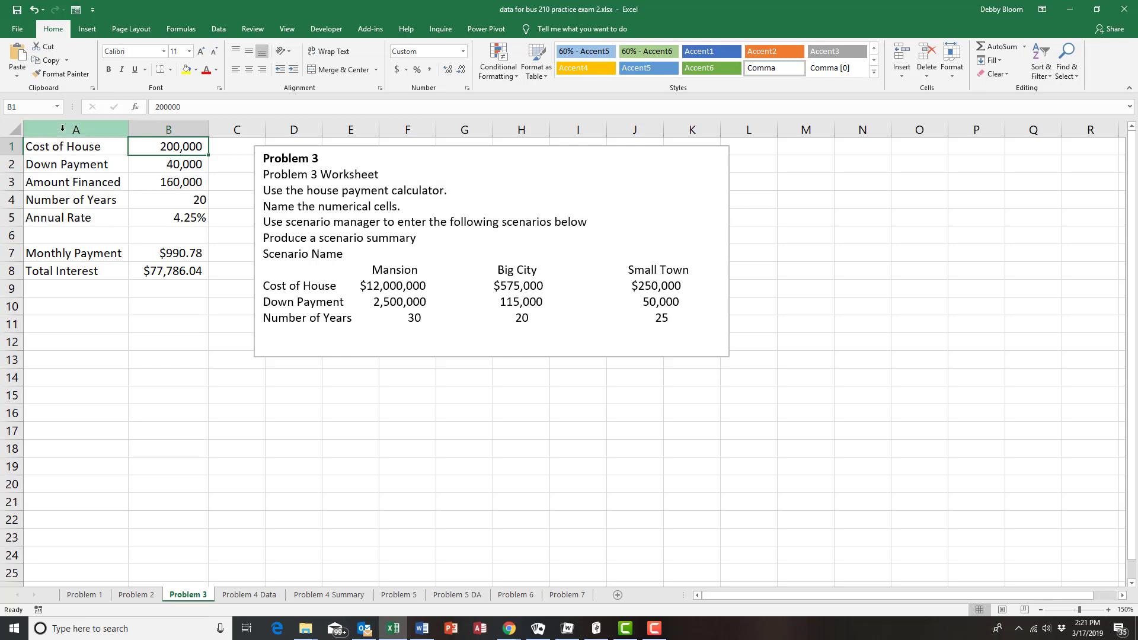
left_click(26, 107)
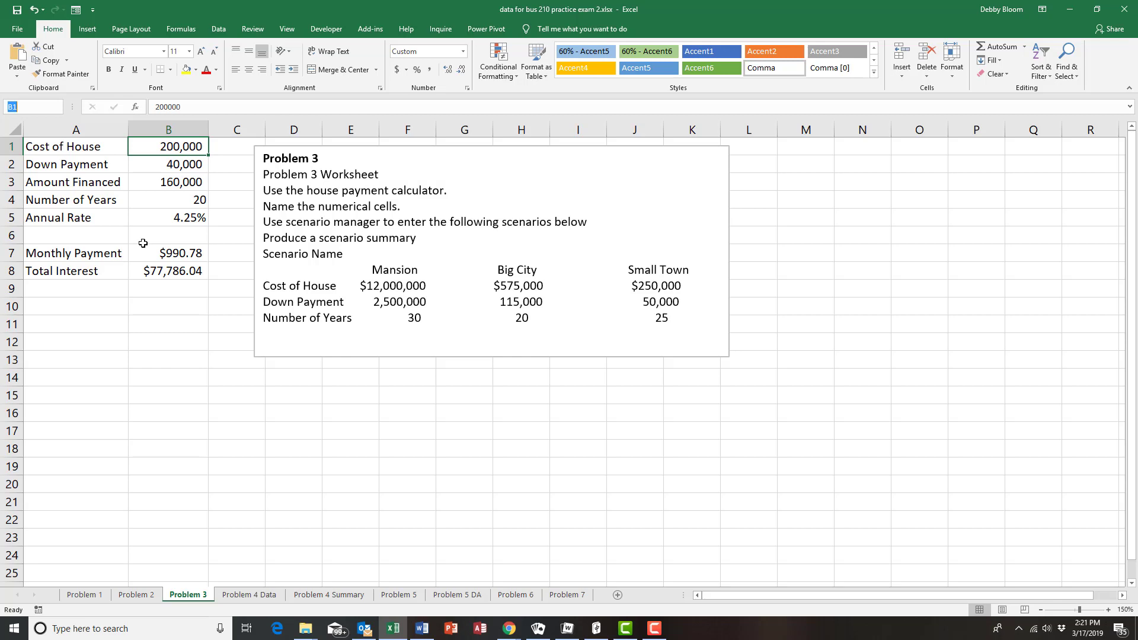
type("House_Cost")
key("Return")
Define the workbook-level name Down_Payment for cell B2 through the Name Manager.
left_click(155, 169)
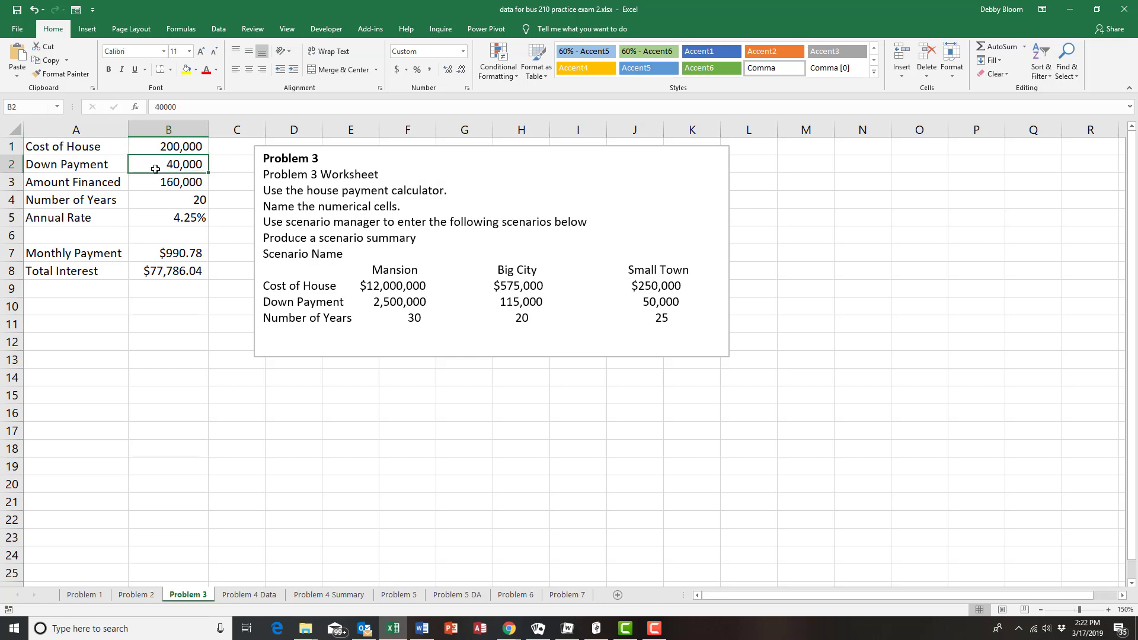
left_click(180, 29)
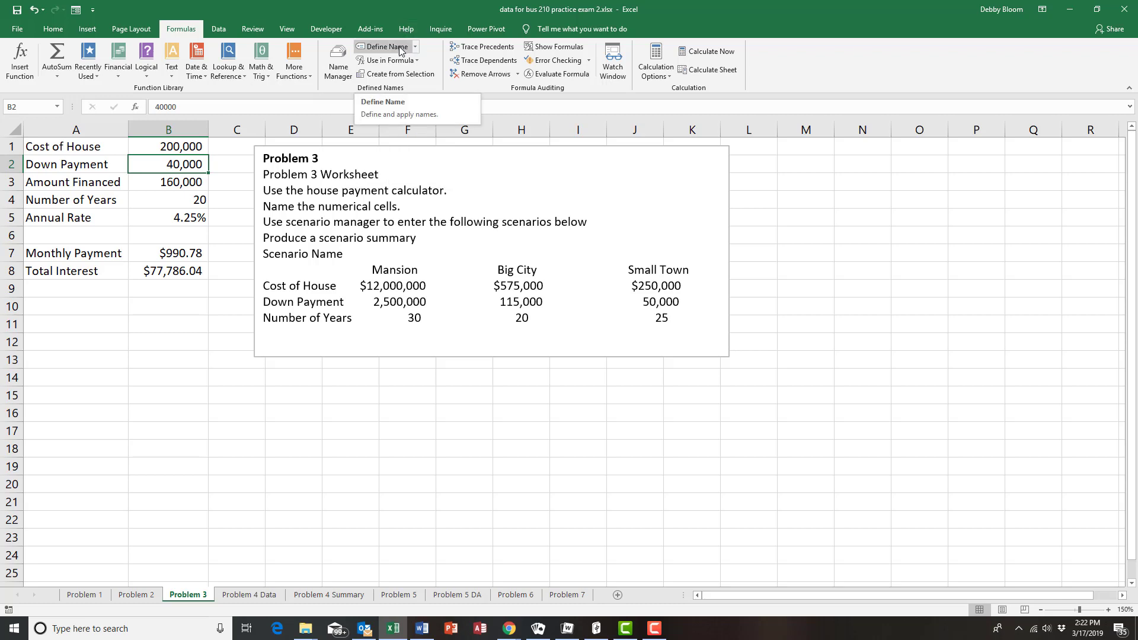
left_click(342, 72)
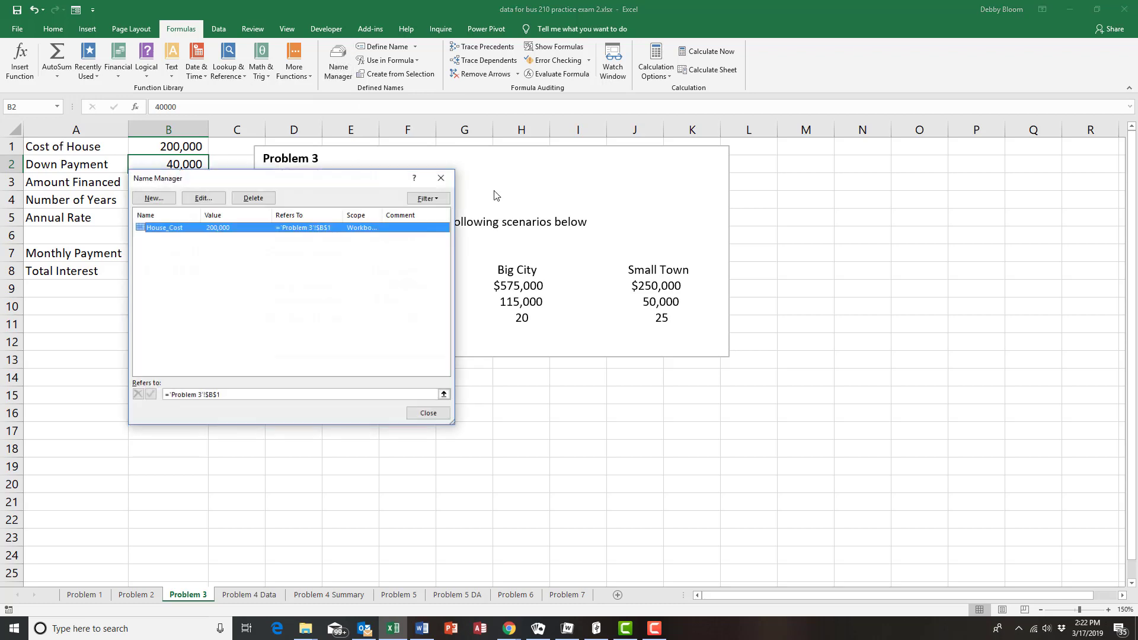
left_click_drag(286, 178, 406, 144)
left_click(282, 166)
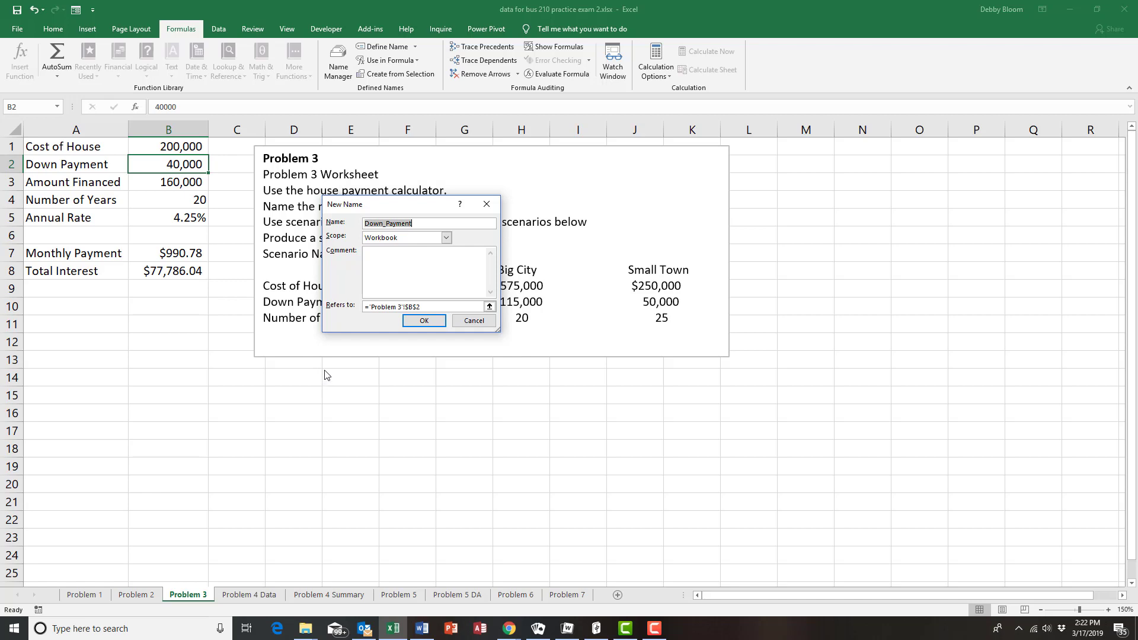
left_click(432, 324)
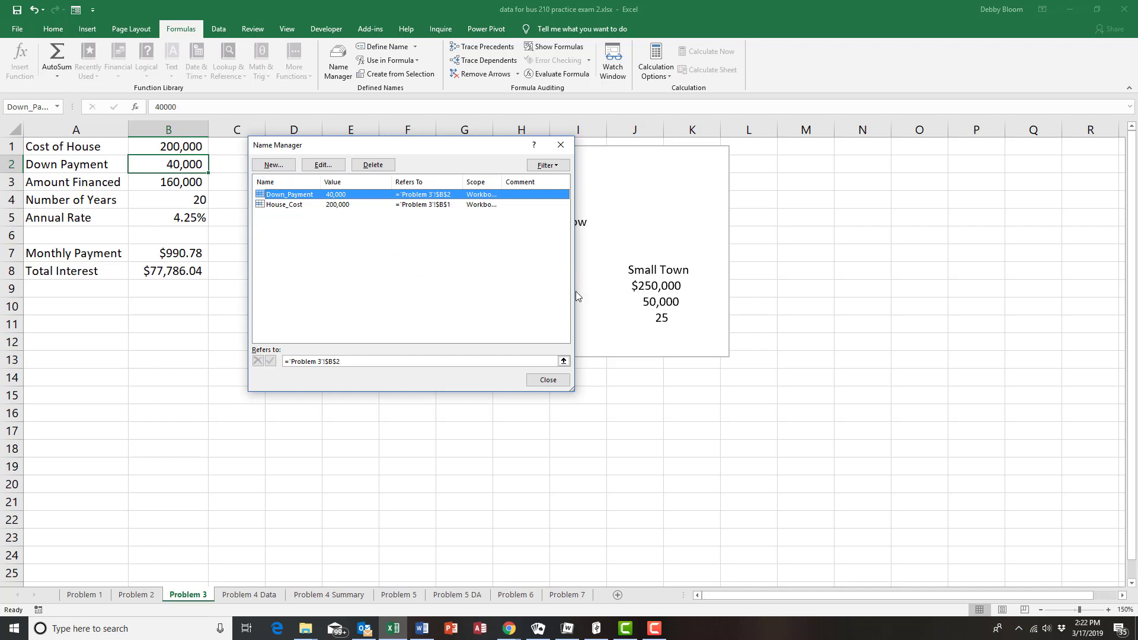
left_click(548, 380)
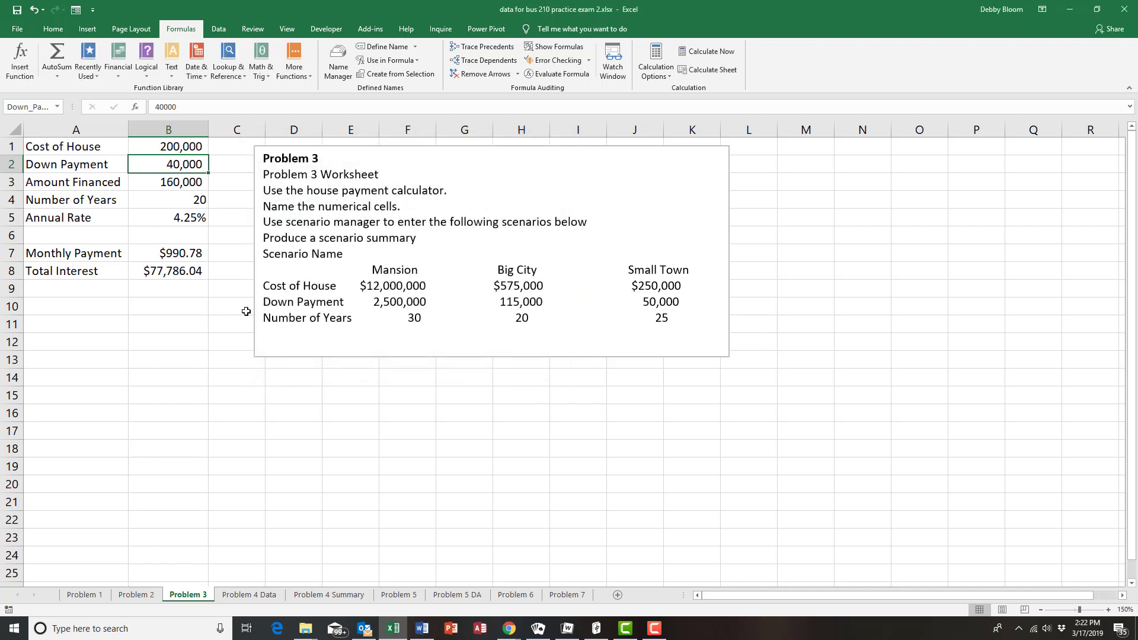
Define the workbook-level name Amount_Financed for cell B3 through the Name Manager.
left_click(161, 181)
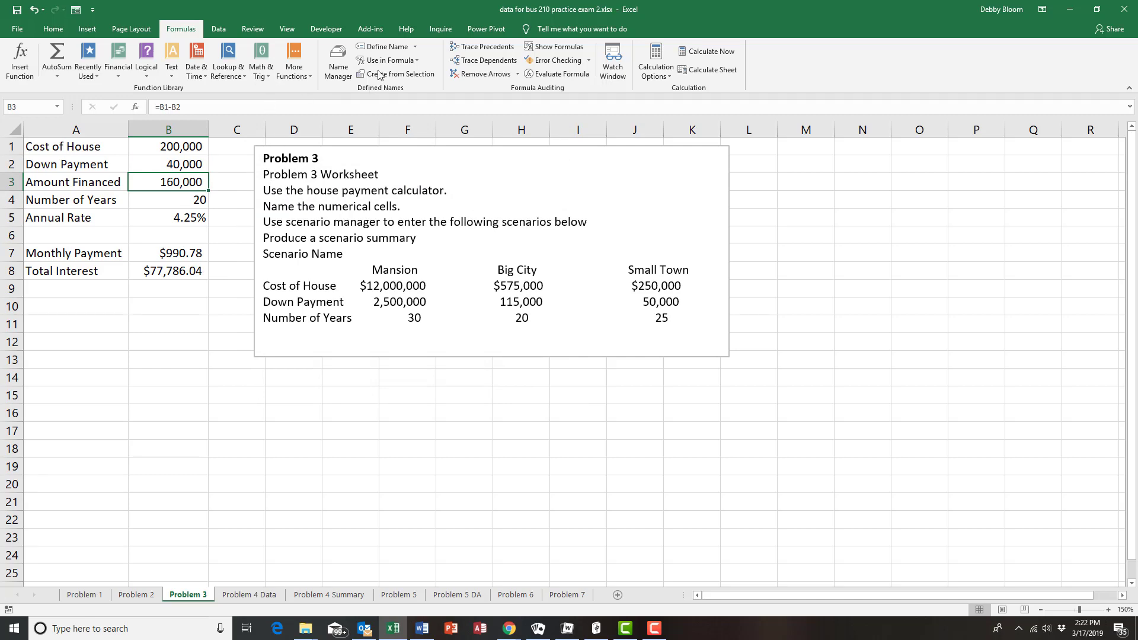
left_click(338, 65)
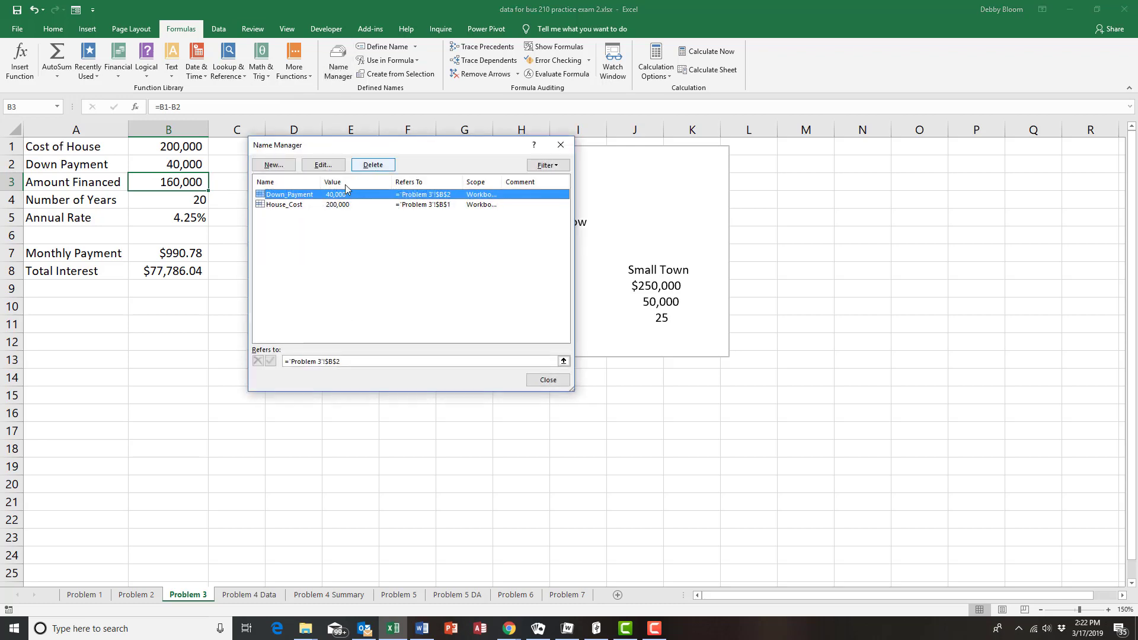
left_click(274, 165)
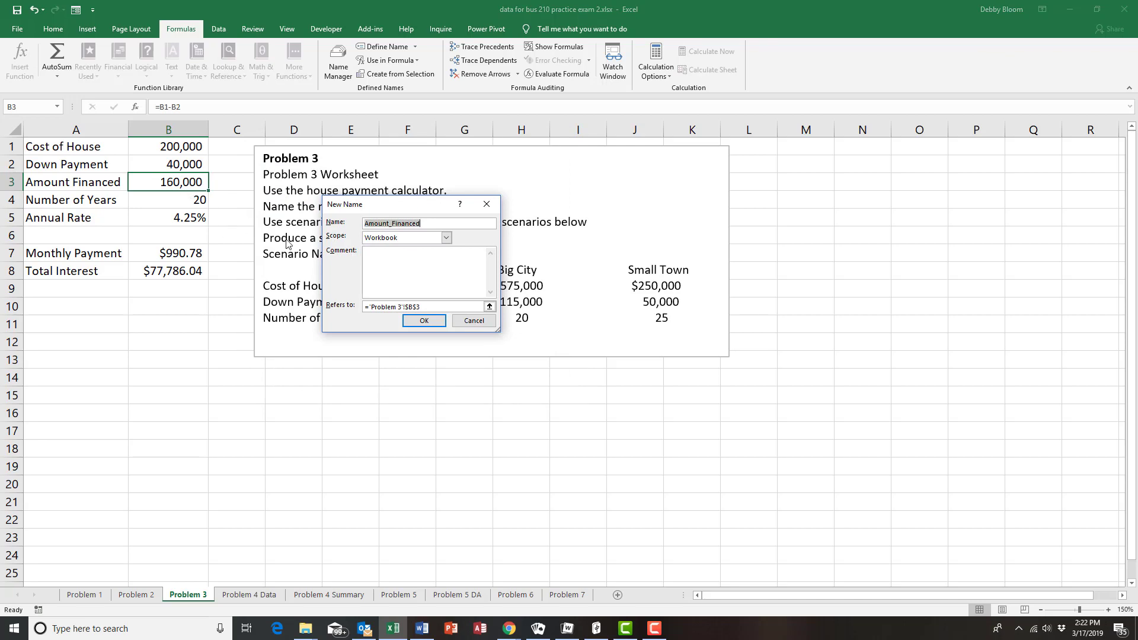
left_click(424, 324)
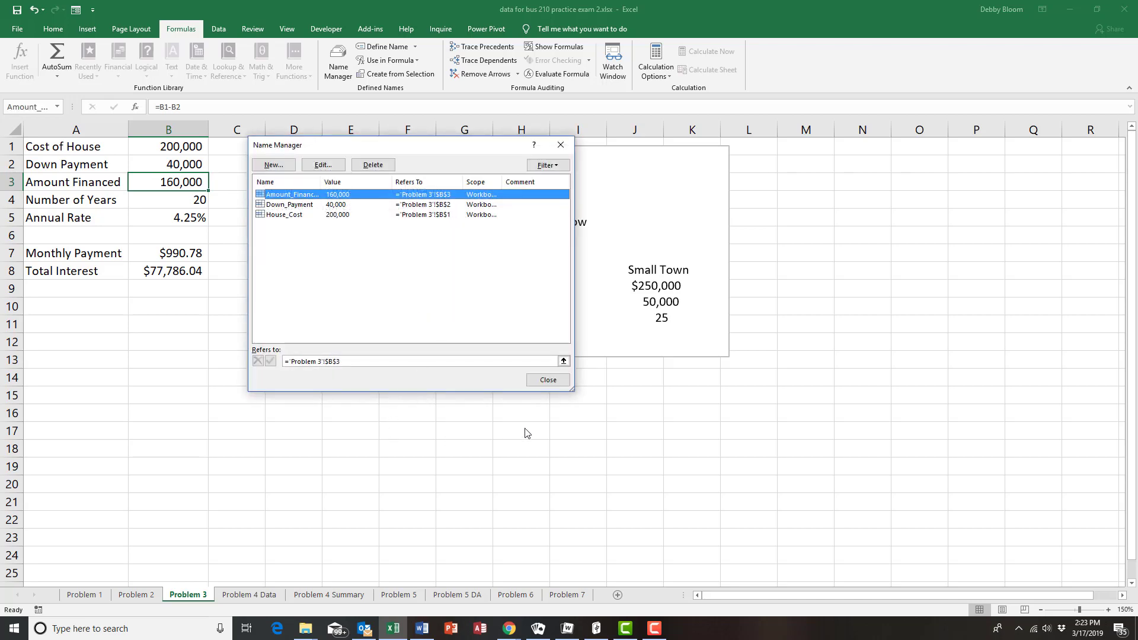
left_click(529, 384)
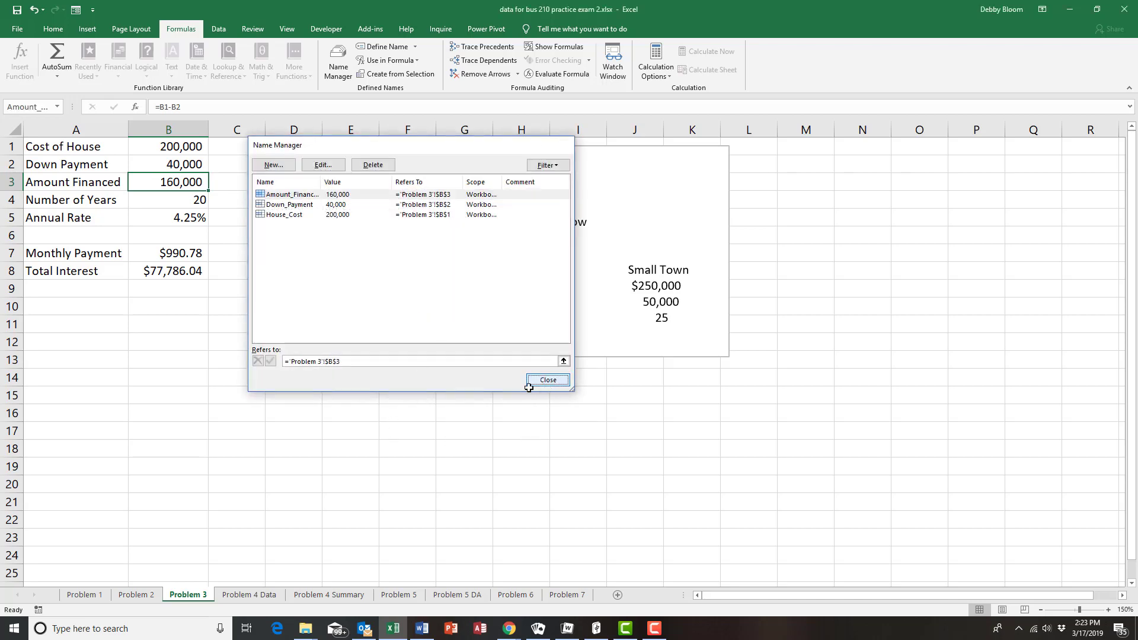
Name the Number of Years value cell B4 Years and the Annual Rate value cell B5 Rate.
left_click(175, 201)
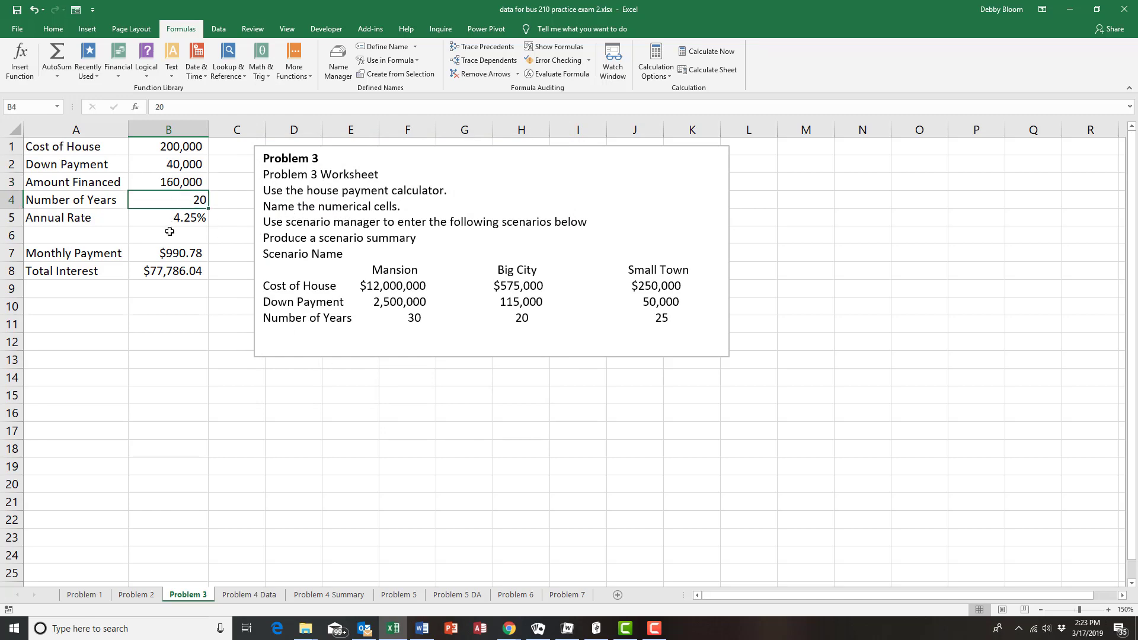
left_click(37, 110)
type("Years")
left_click(160, 219)
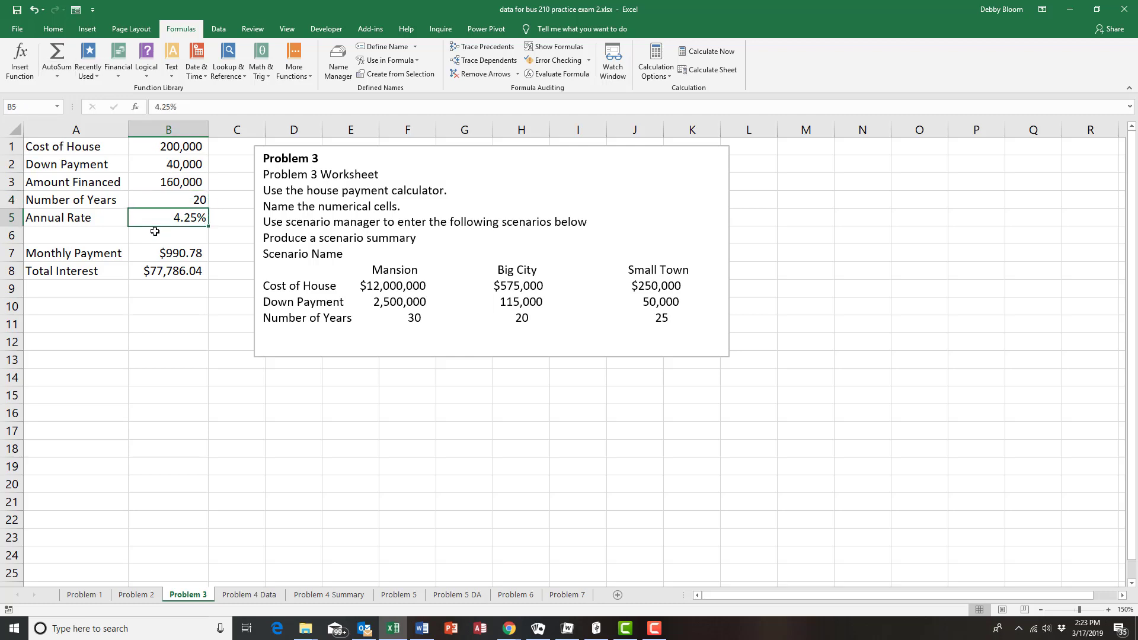
left_click(39, 108)
type("Rate")
key("Return")
Name the monthly payment result cell B7 Monthly_Payment.
left_click(158, 255)
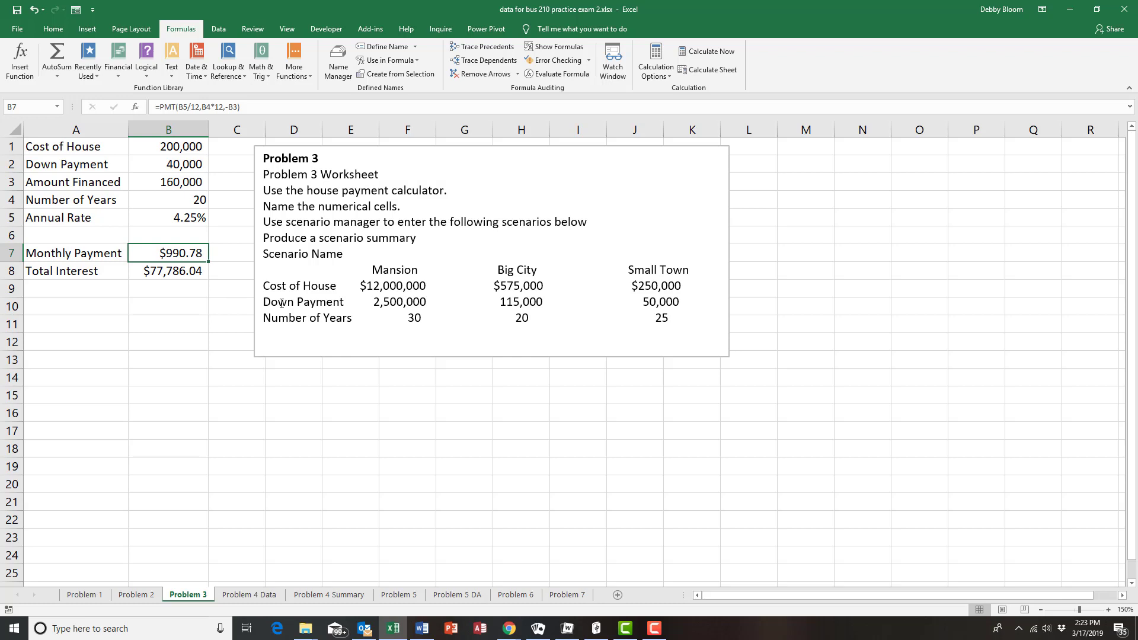
left_click(47, 109)
type("Month")
type("ly")
type("_Paymen")
type("t")
key("Return")
Name the total interest result cell B8 Total_Interest.
left_click(188, 272)
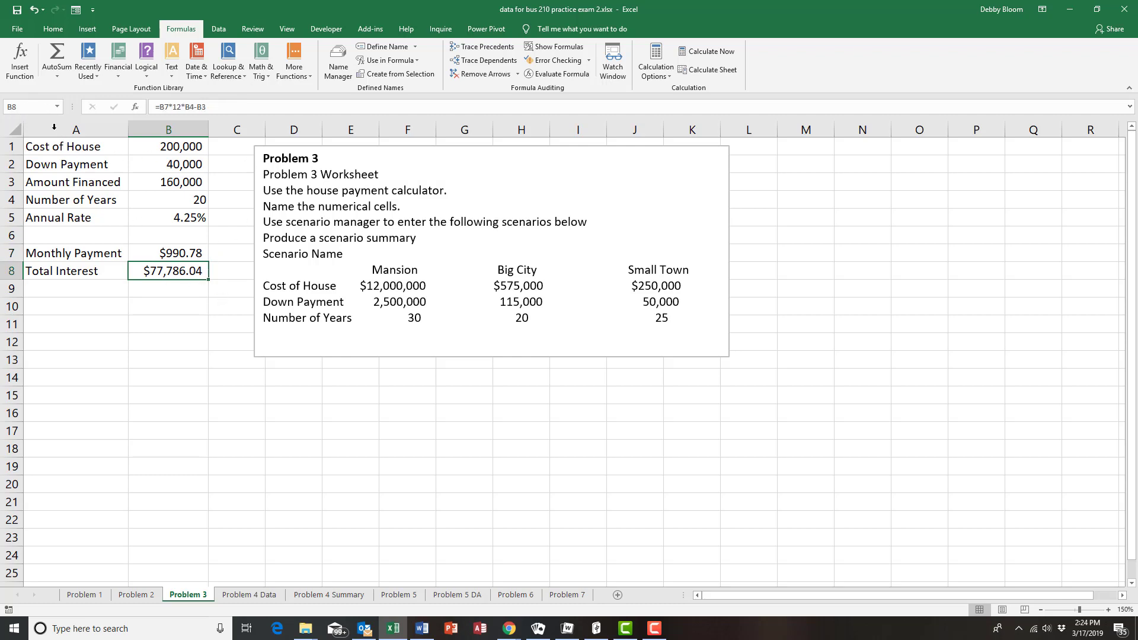
left_click(37, 108)
type("Total")
type("_Interest")
key("Return")
Start a new what-if scenario in the Scenario Manager and name it Mansion.
left_click(223, 30)
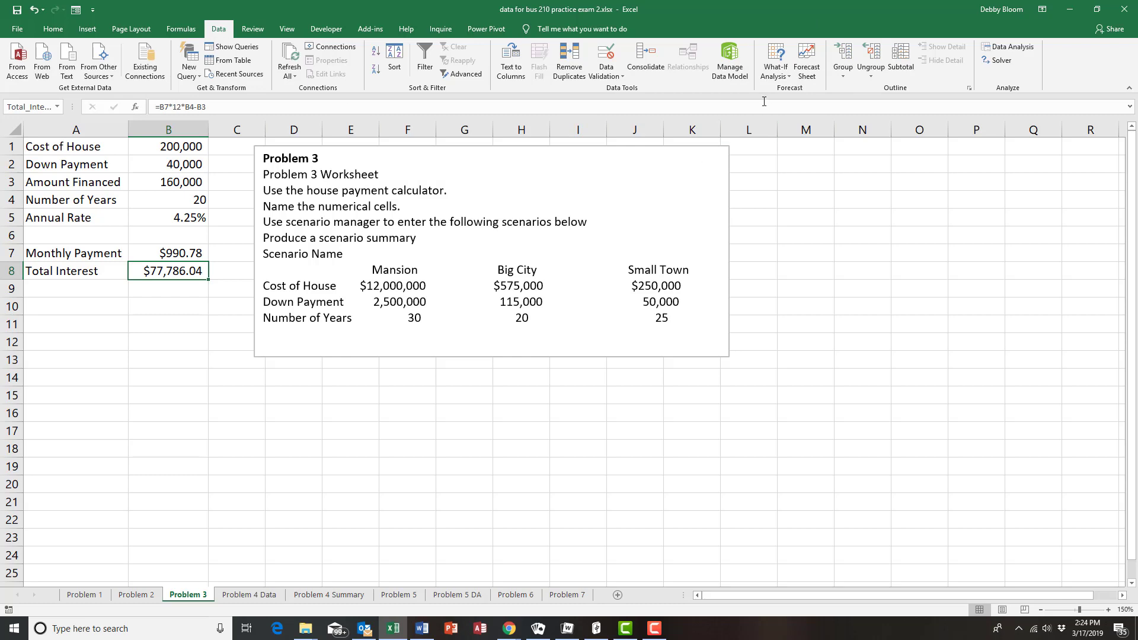
left_click(777, 72)
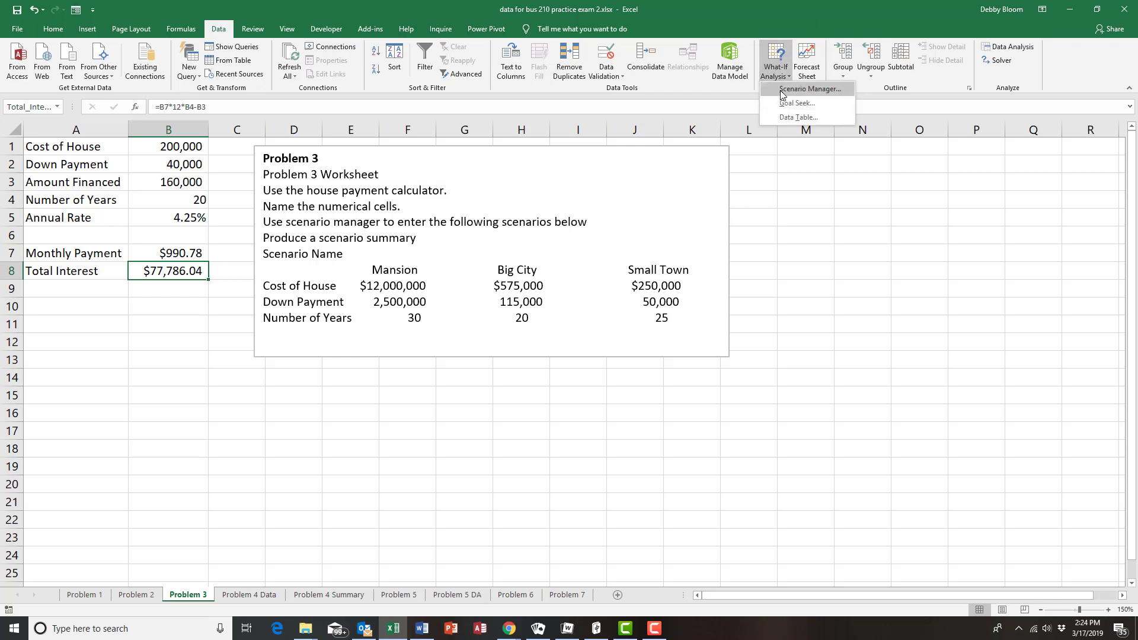
left_click(821, 93)
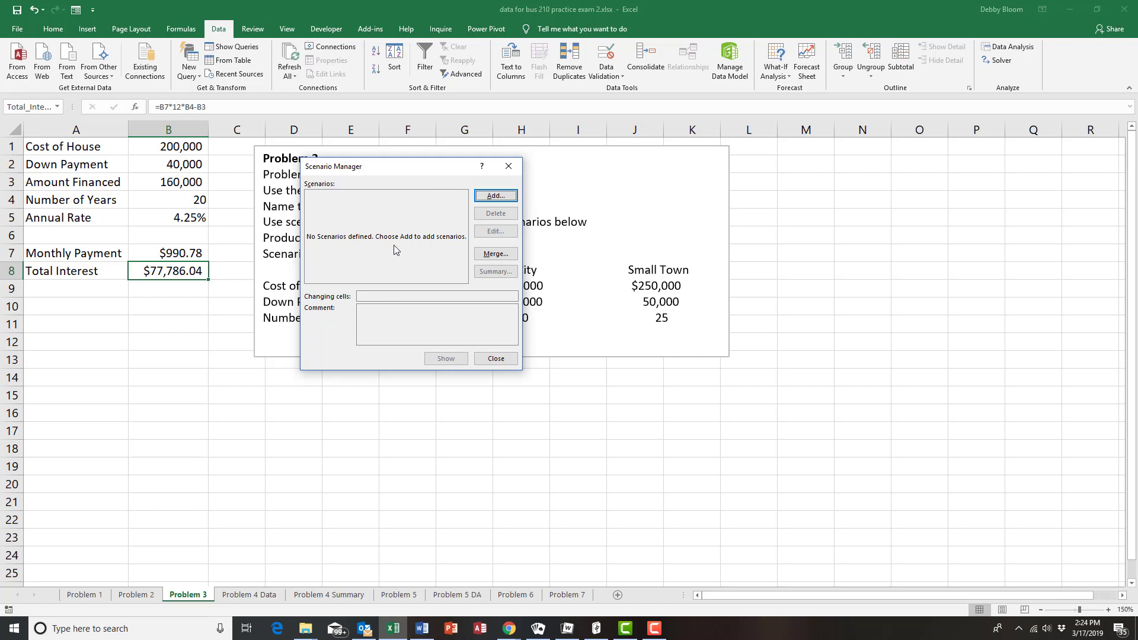
left_click(495, 196)
left_click_drag(439, 177, 754, 149)
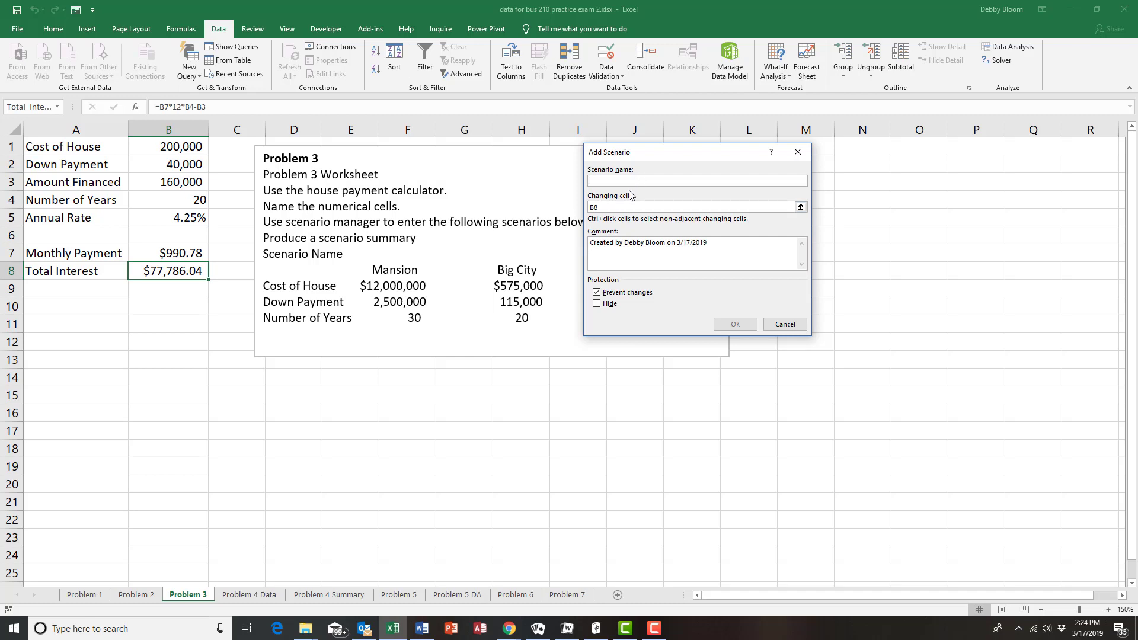
type("Mansion")
Set the Mansion scenario's changing cells to B1, B2 and B4, replacing the suggested cell.
left_click(609, 208)
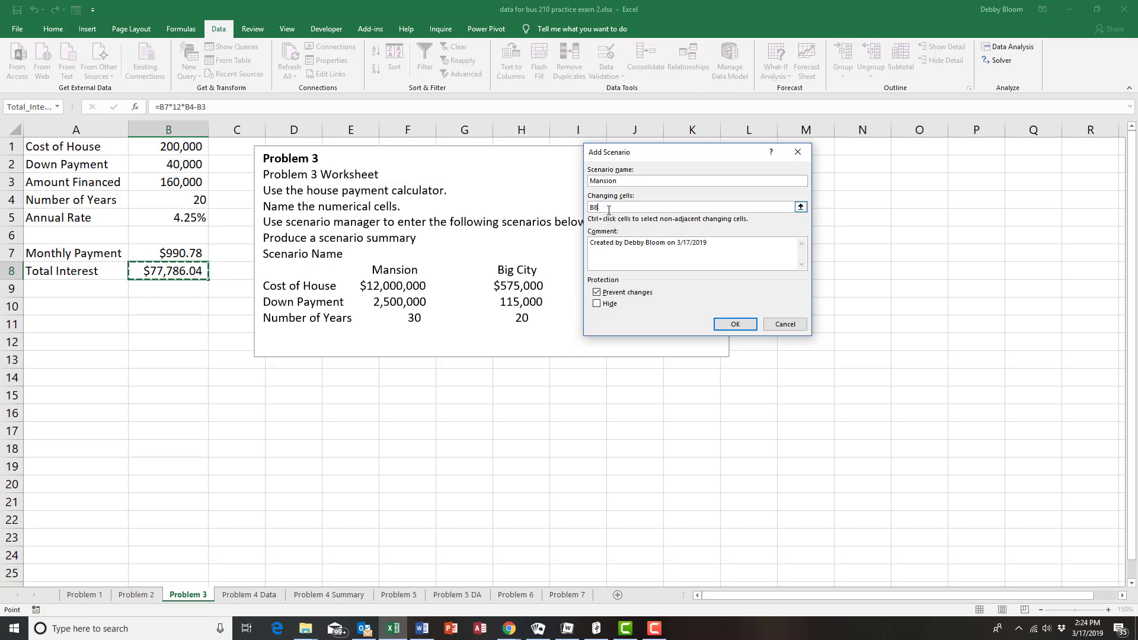
key("BackSpace")
key("BackSpace")
left_click(166, 147)
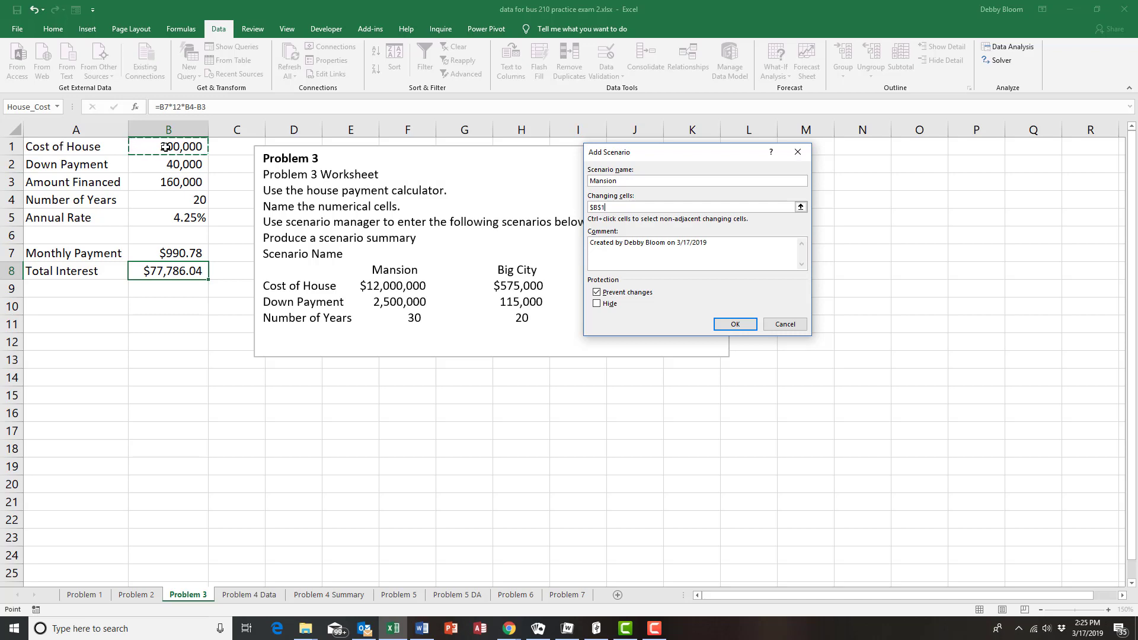
type(",")
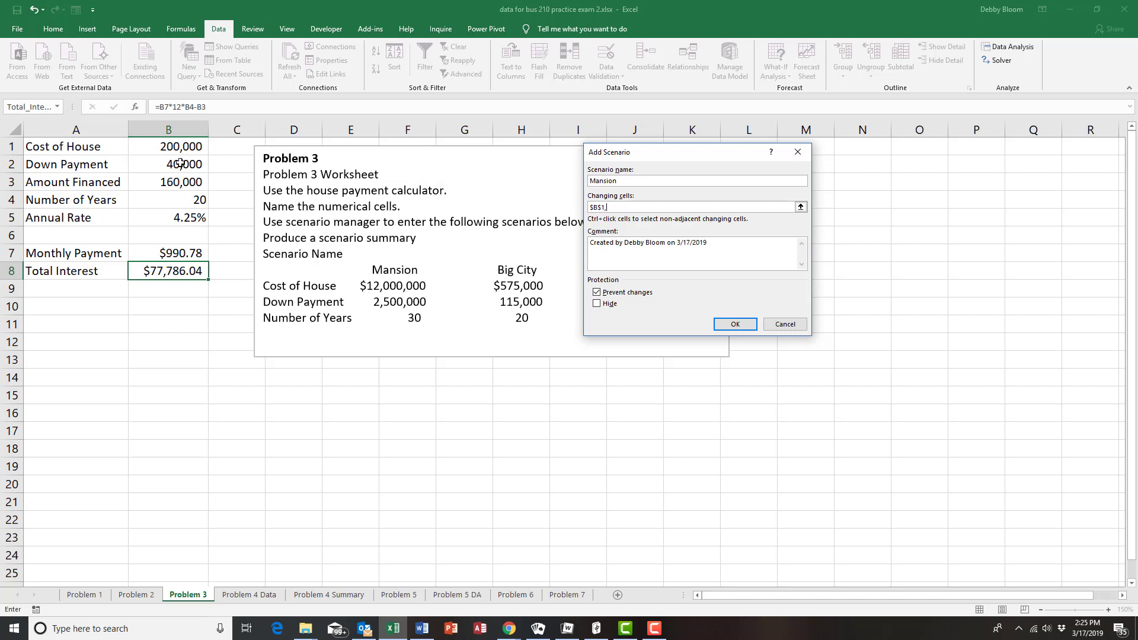
left_click(180, 164)
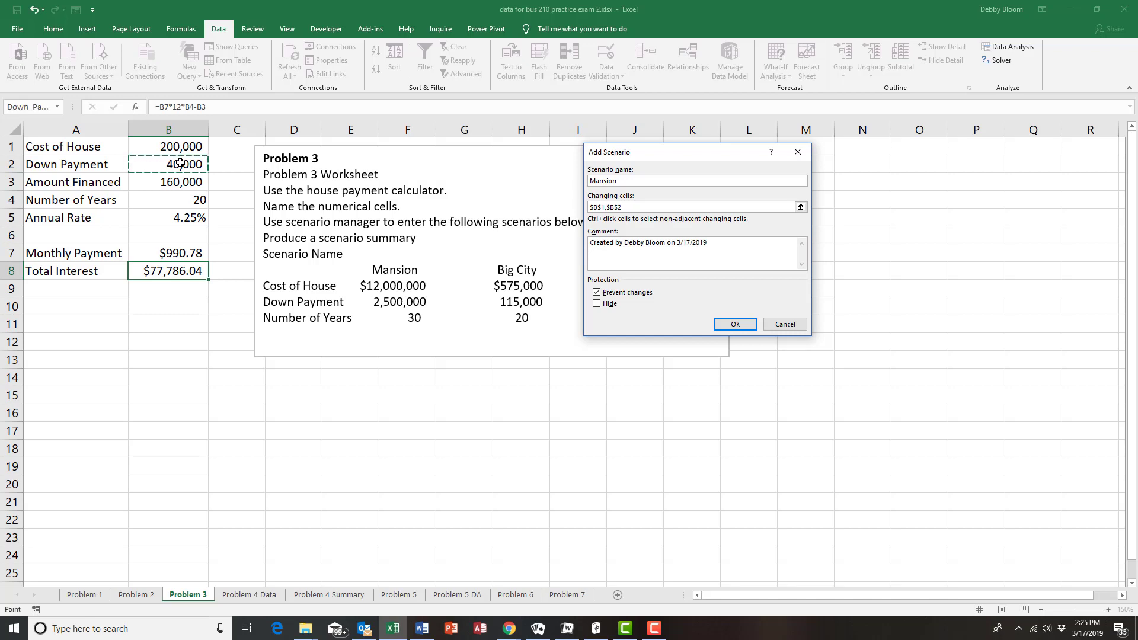
type(",")
left_click(187, 201)
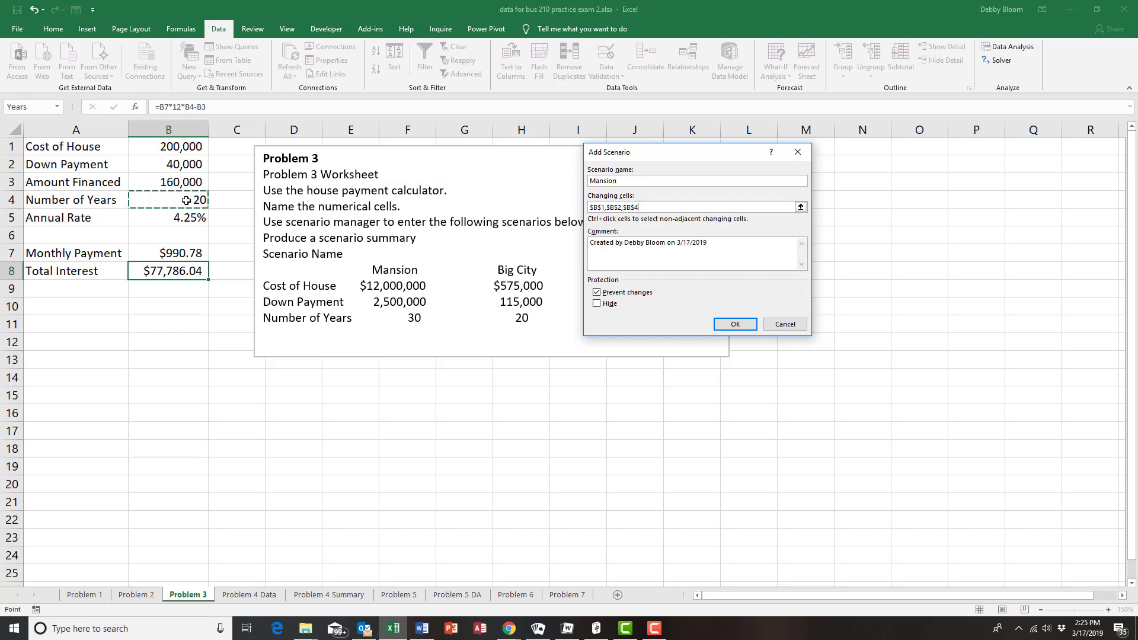
left_click(743, 328)
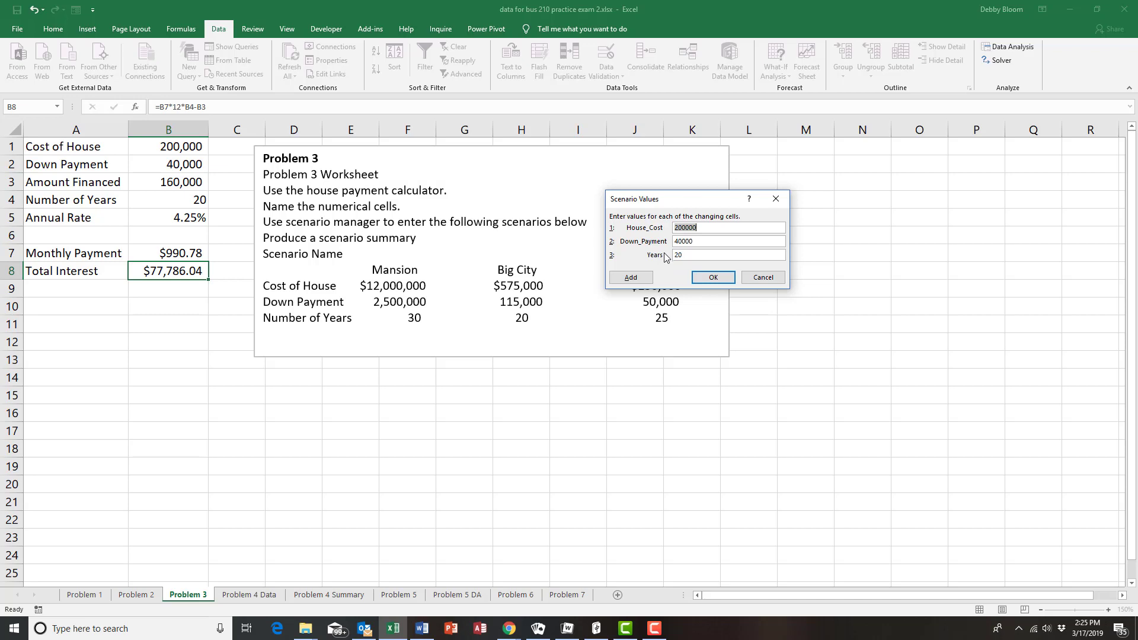
Set the Mansion scenario values to House_Cost 12000000, Down_Payment 2500000 and Years 30.
type("1200000")
key("Tab")
type("2500000")
key("Tab")
type("30")
left_click_drag(683, 201, 821, 175)
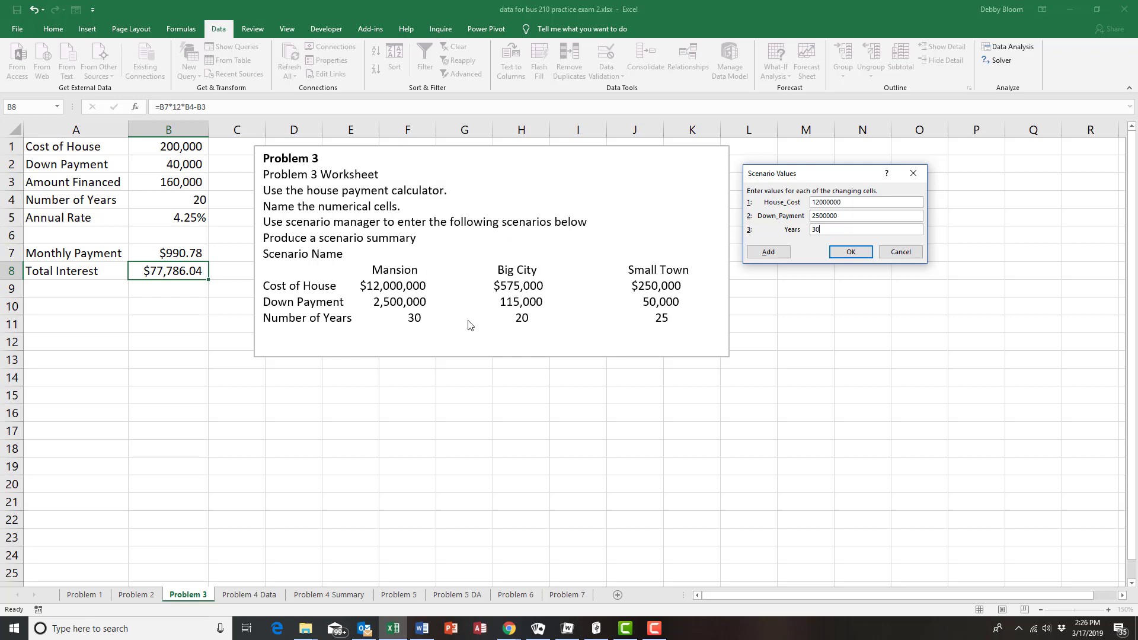
Add a Big City scenario on the same changing cells with House_Cost 575000, Down_Payment 115000 and Years 20.
left_click(774, 253)
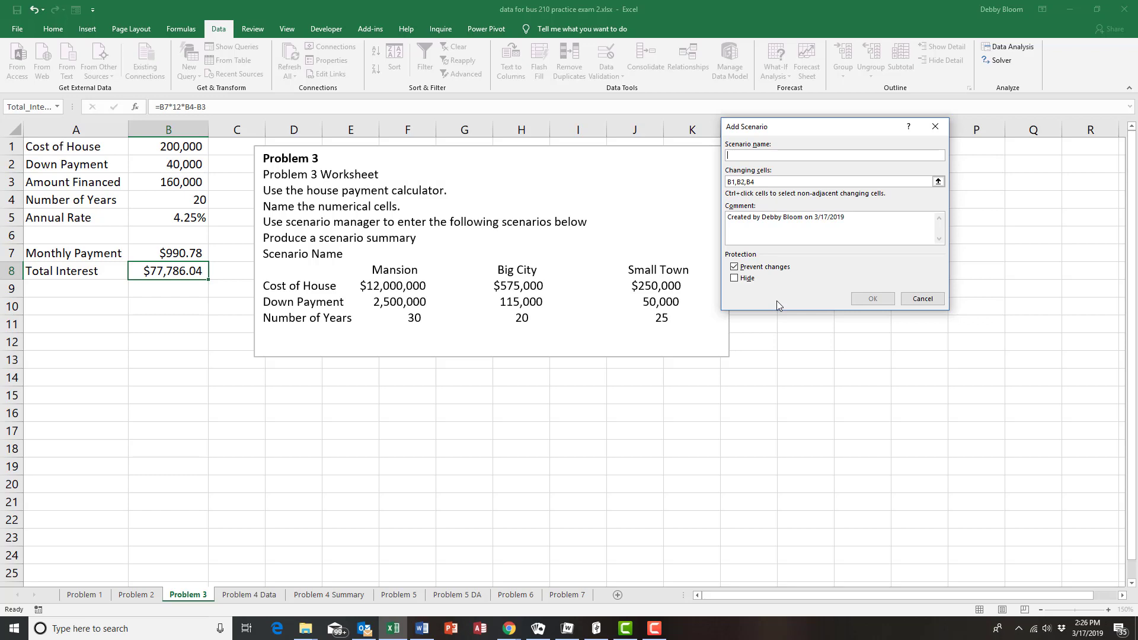
type("Big City")
left_click(868, 299)
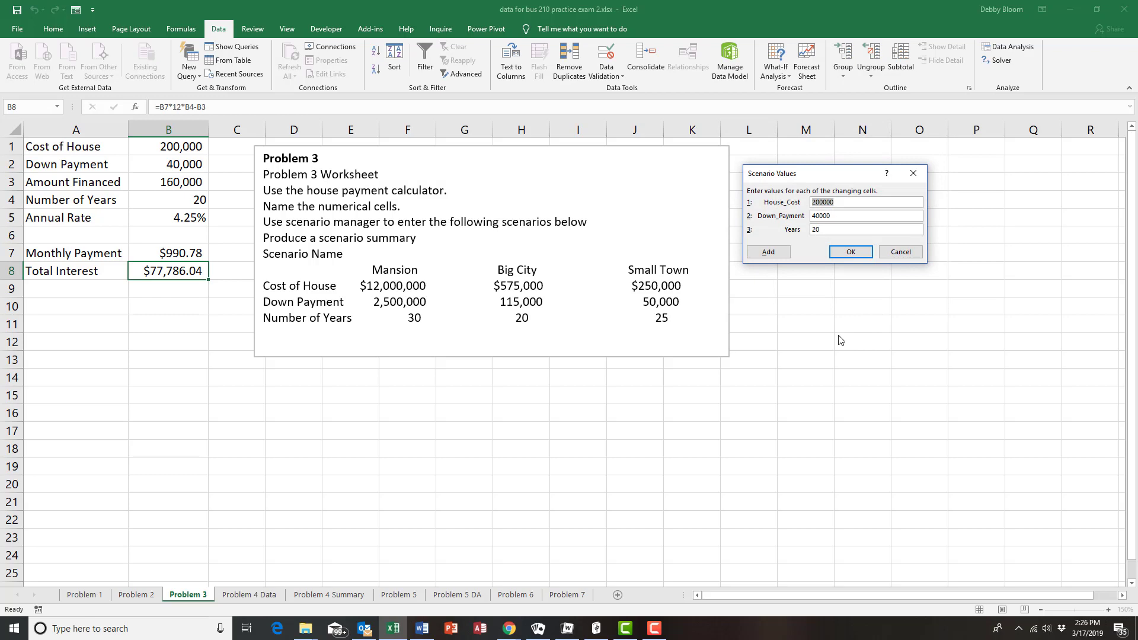
type("575000")
key("Tab")
type("115000")
key("Tab")
type("20")
left_click(861, 257)
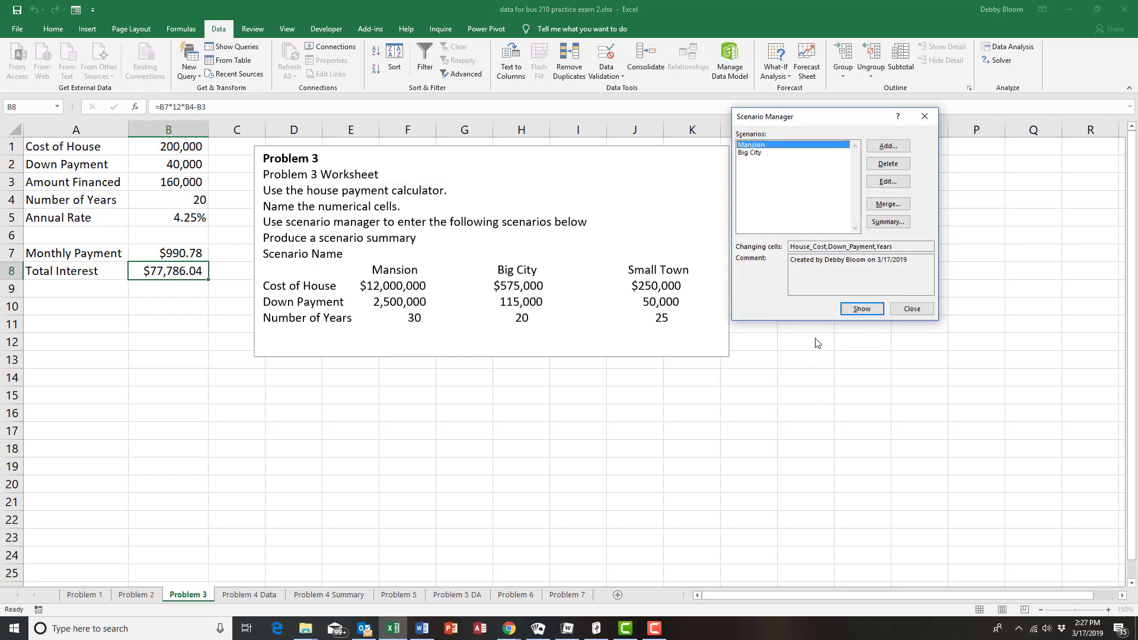
Add a Small Town scenario with House_Cost 250000, Down_Payment 50000 and Years 25, and select it in the scenario list.
left_click(889, 148)
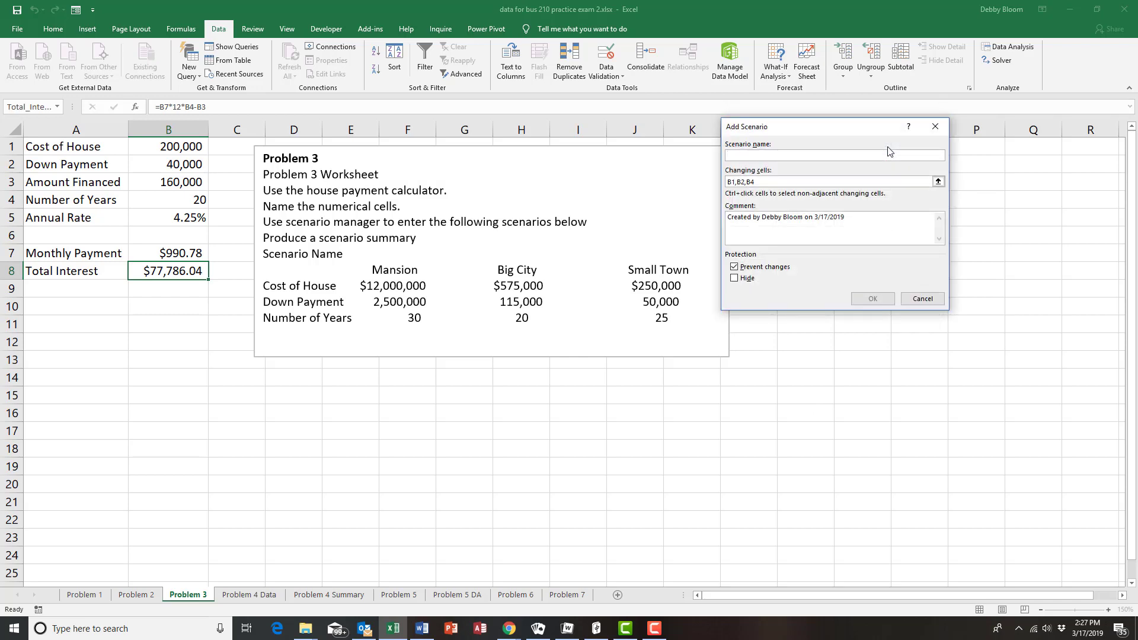
type("Small Town")
left_click(873, 299)
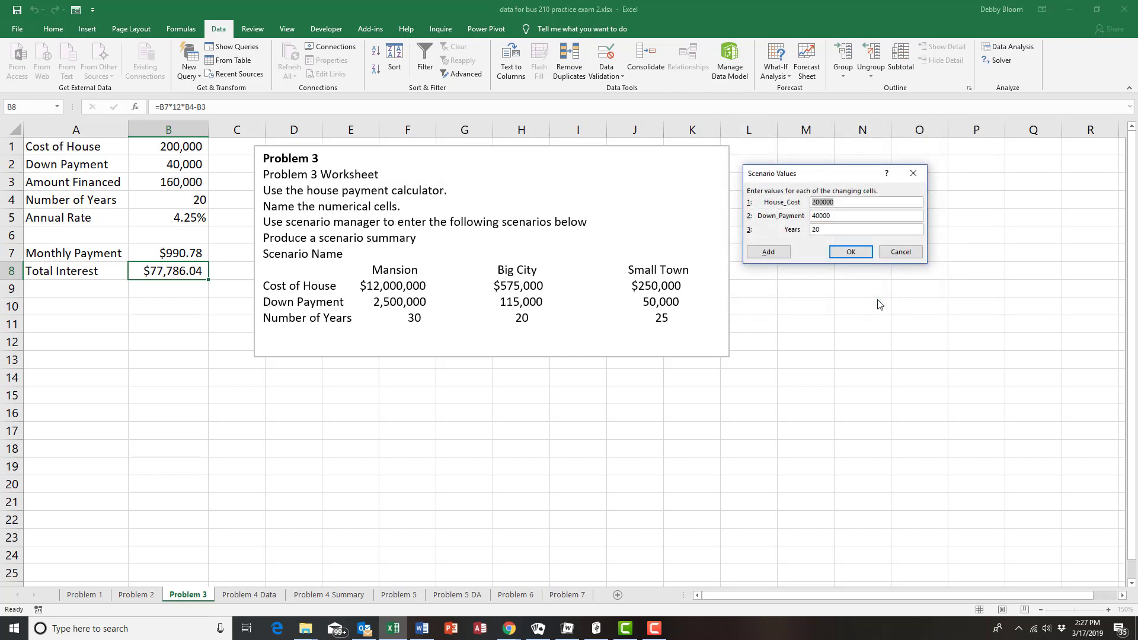
type("250000")
key("Tab")
type("50000")
key("Tab")
type("25")
left_click(851, 253)
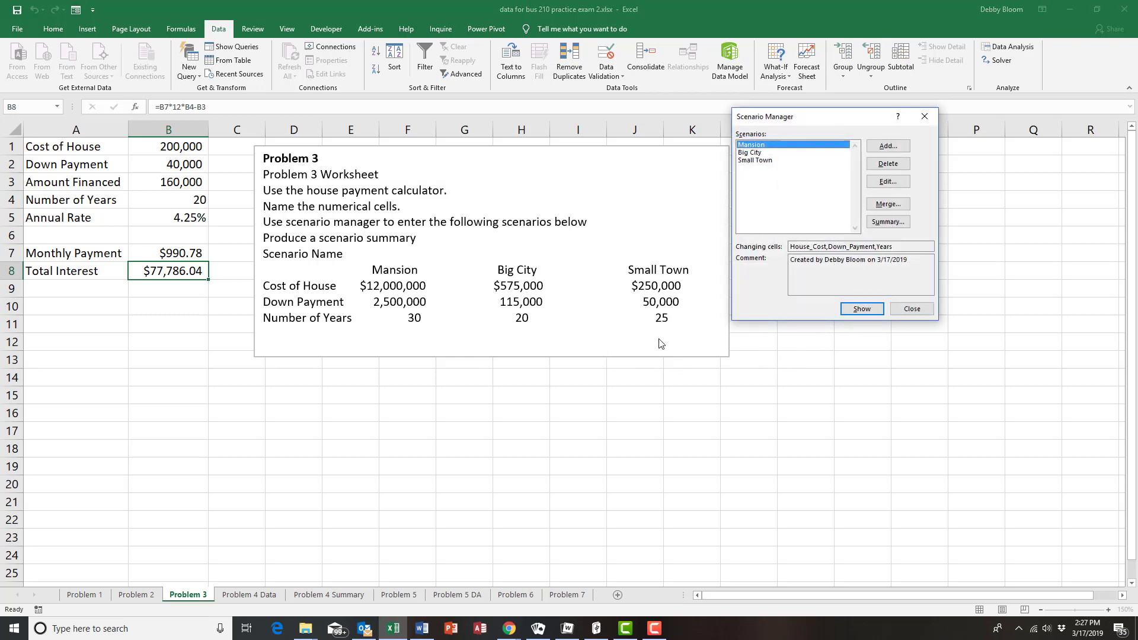
left_click(759, 162)
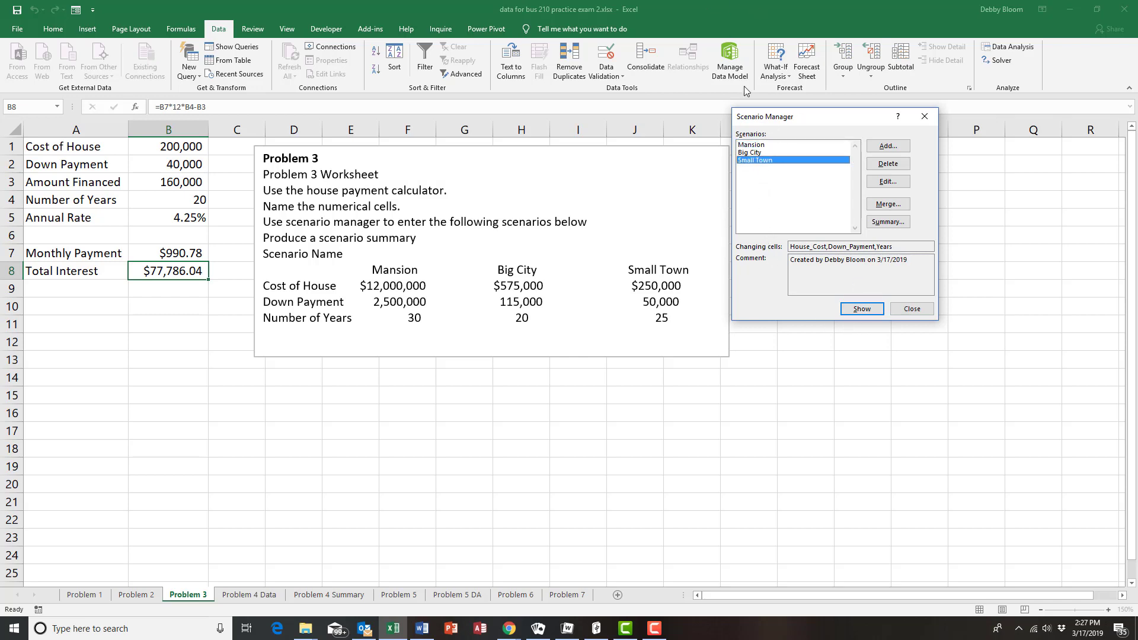
Show the Small Town scenario's values in the worksheet, followed by the Mansion scenario's values.
left_click(861, 310)
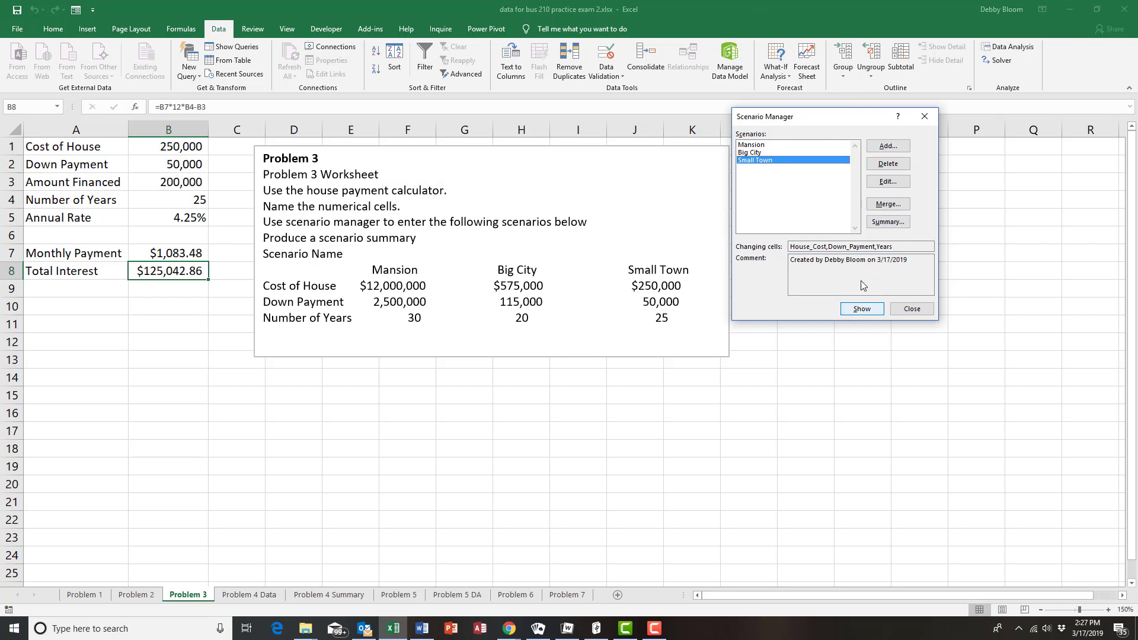
left_click(775, 146)
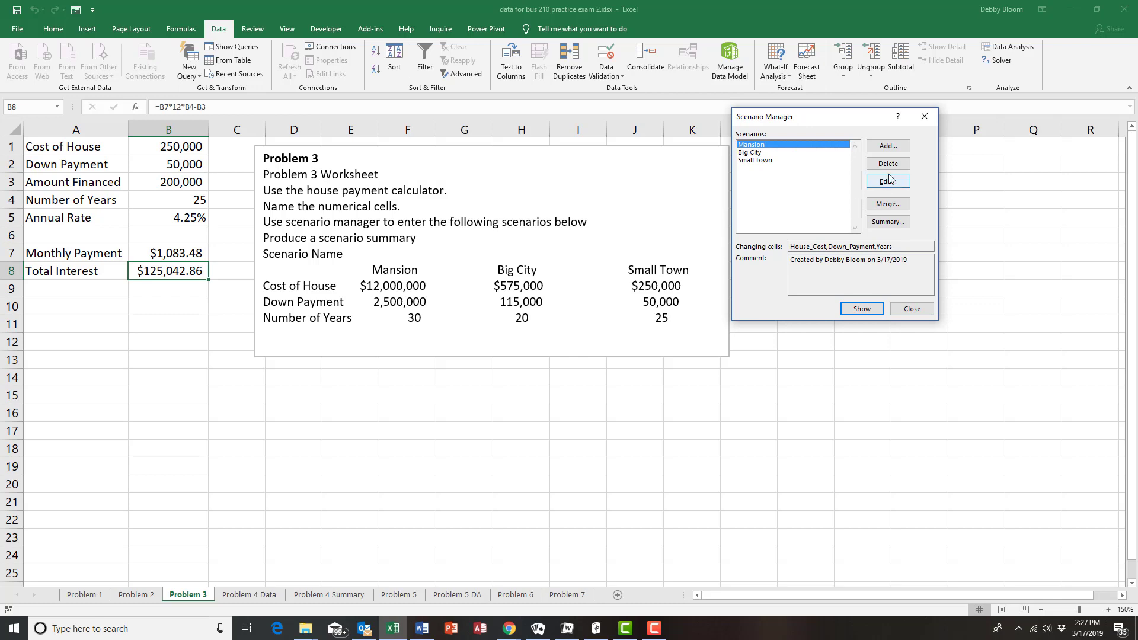
left_click(874, 313)
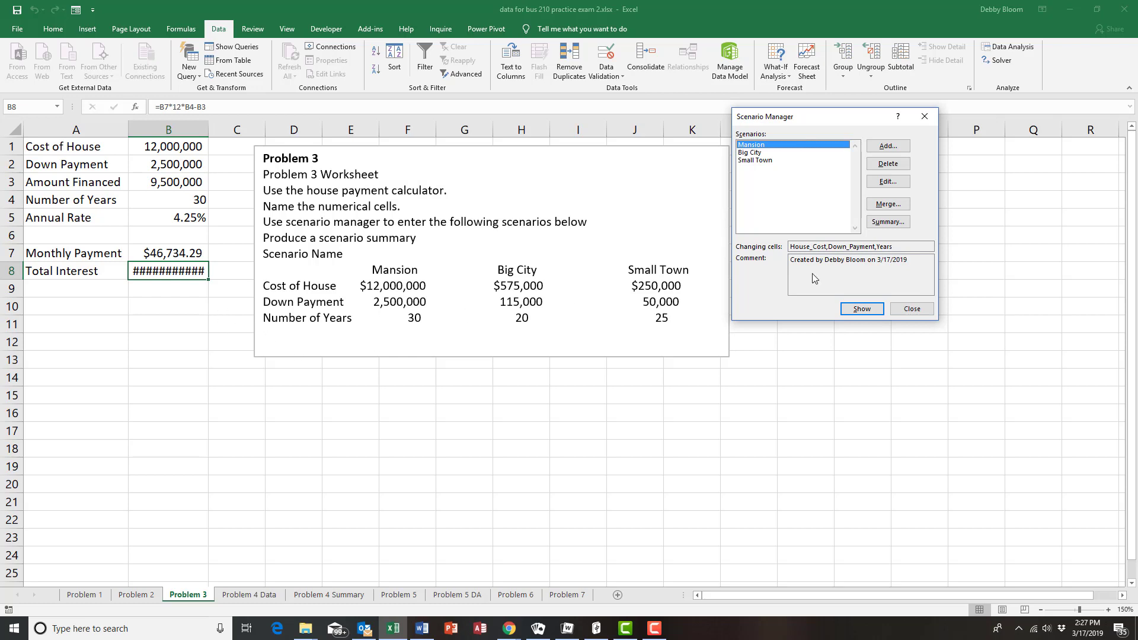
Close the Scenario Manager and widen column B so the Total Interest amount fits.
left_click_drag(848, 125, 838, 147)
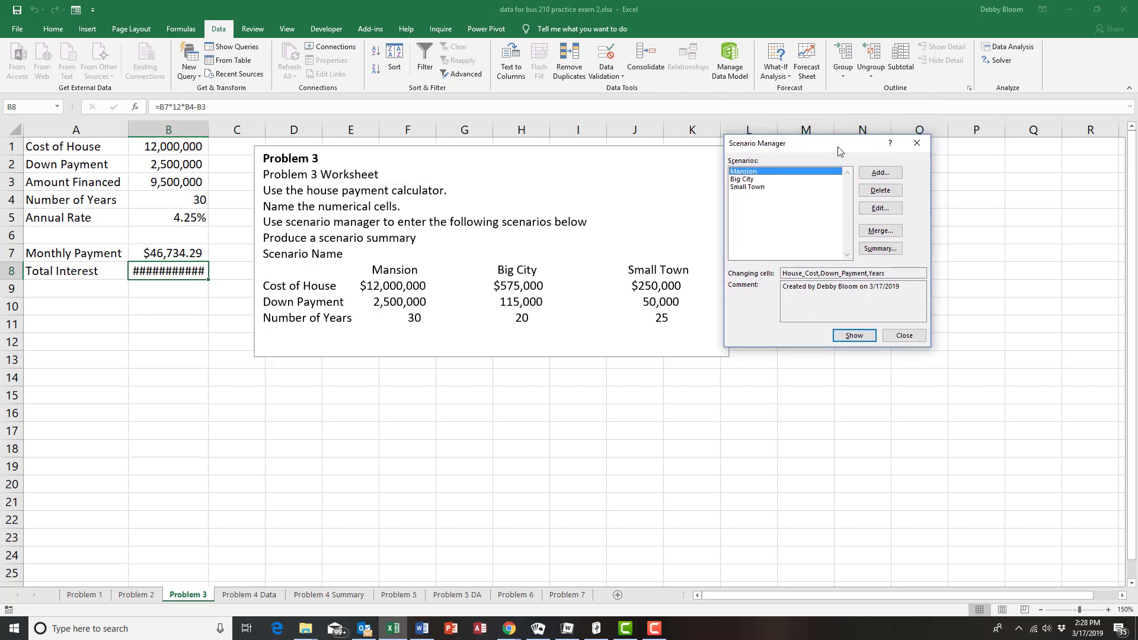
left_click(904, 337)
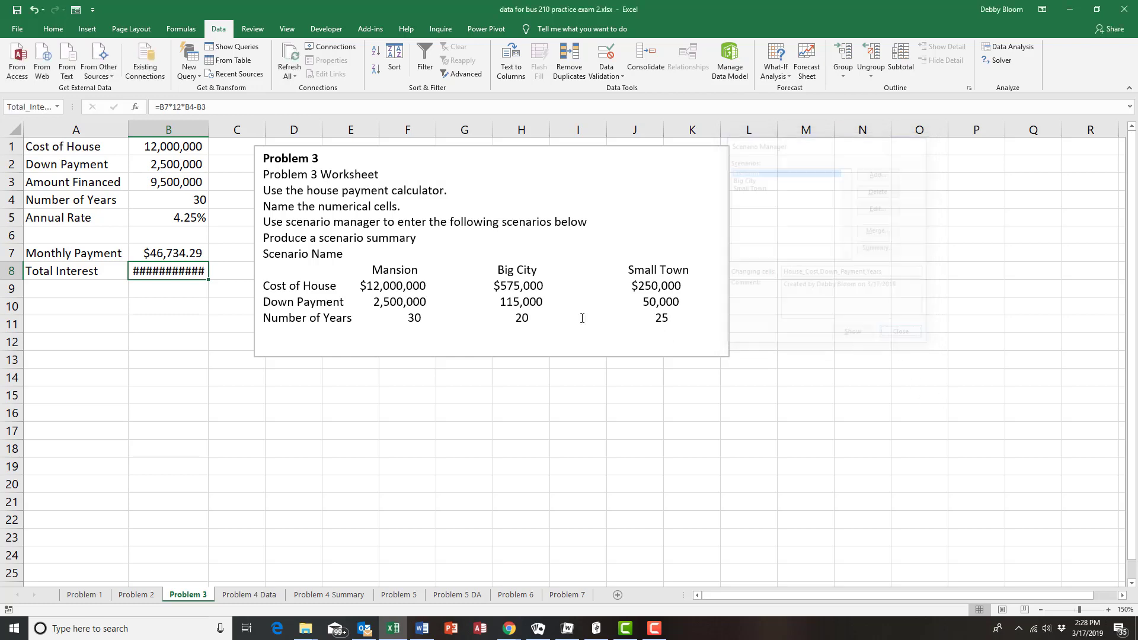
left_click_drag(210, 123, 236, 123)
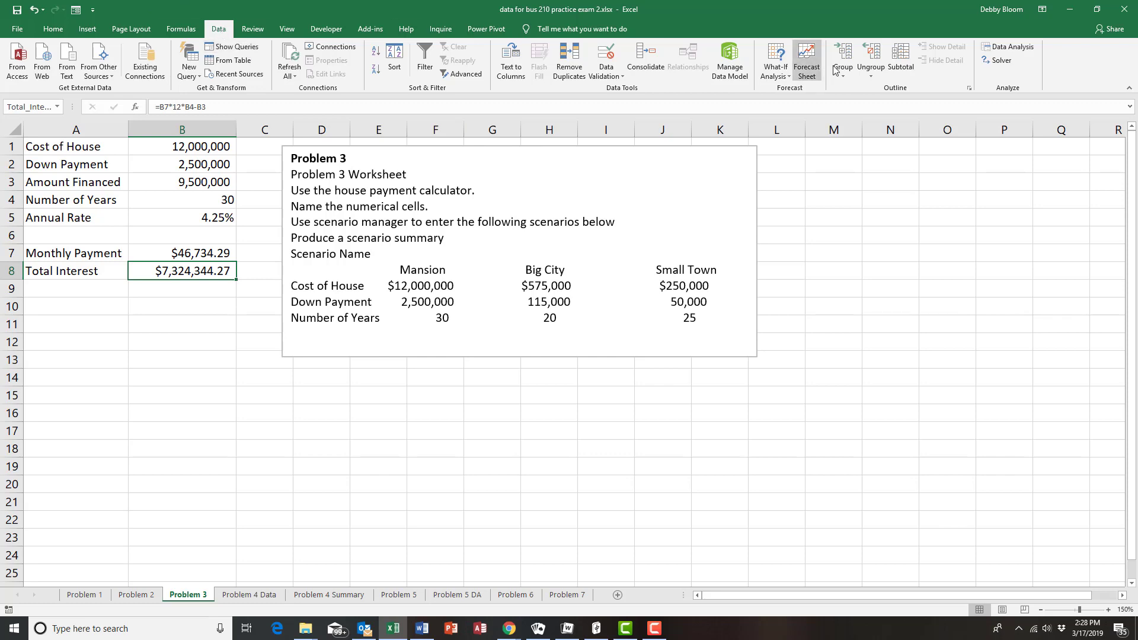
Generate a scenario summary report from the Scenario Manager with B7:B8, Monthly Payment and Total Interest, as the result cells.
left_click(776, 72)
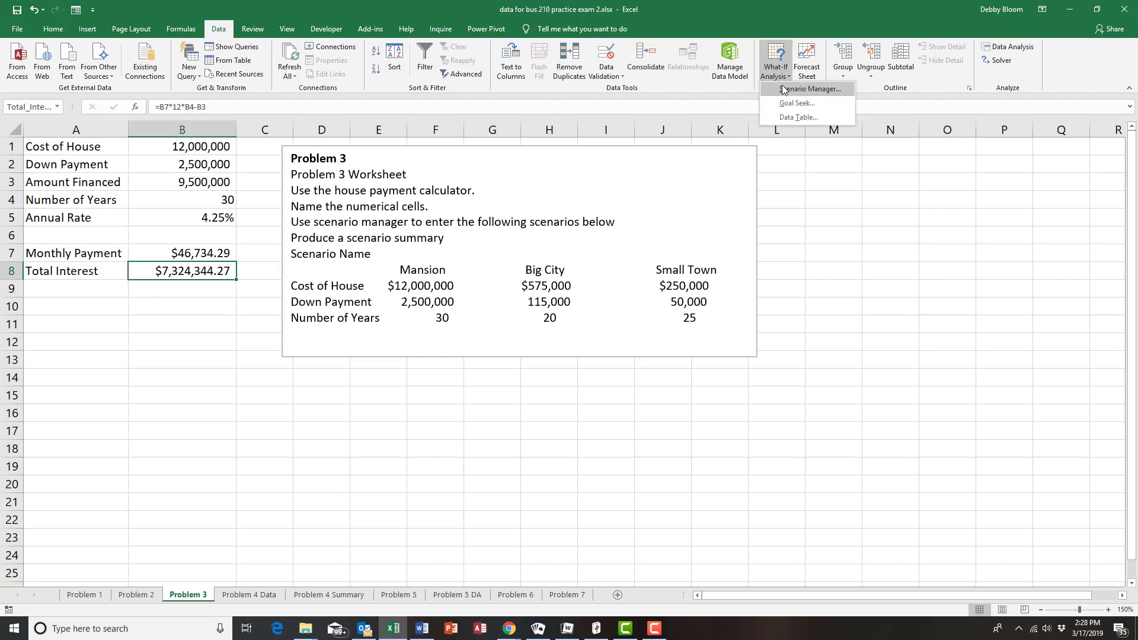
left_click(782, 90)
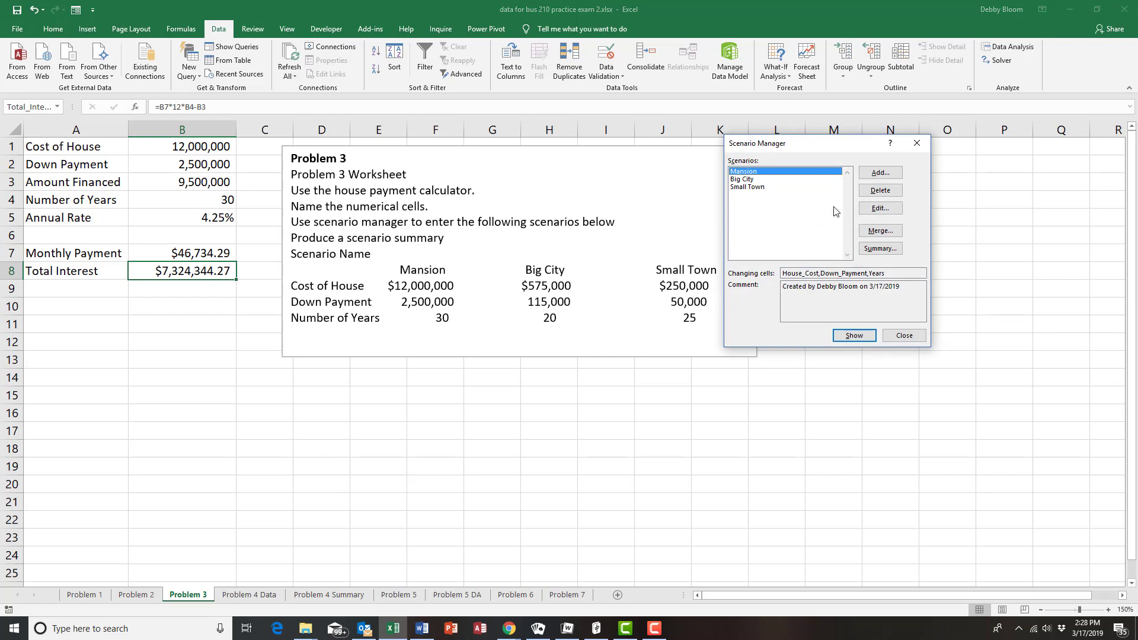
left_click(881, 249)
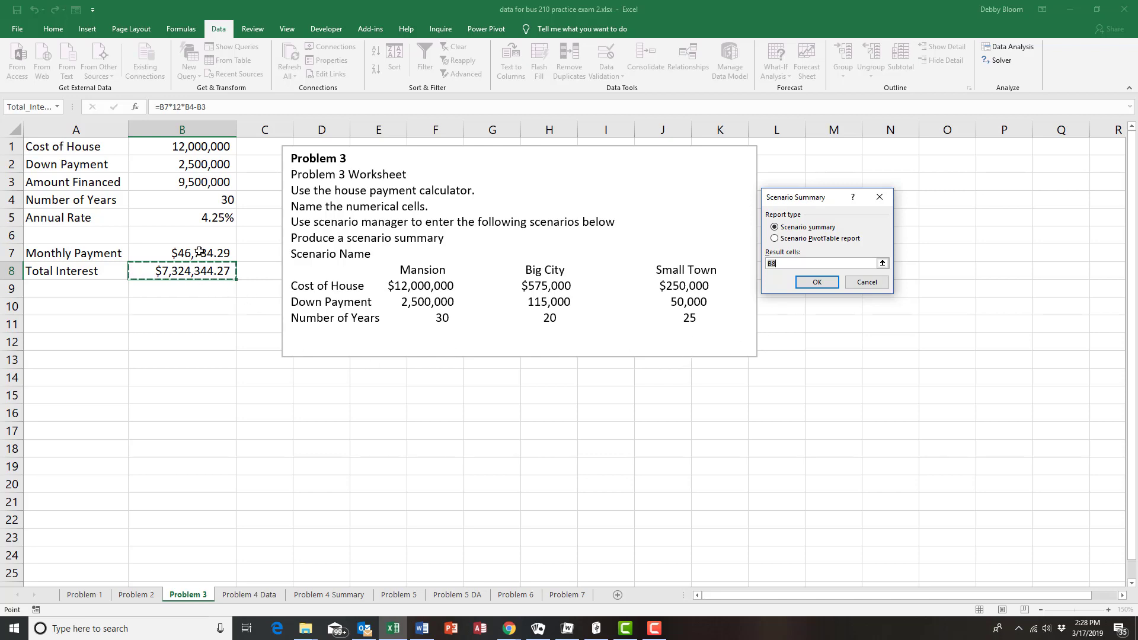
left_click_drag(200, 251, 196, 272)
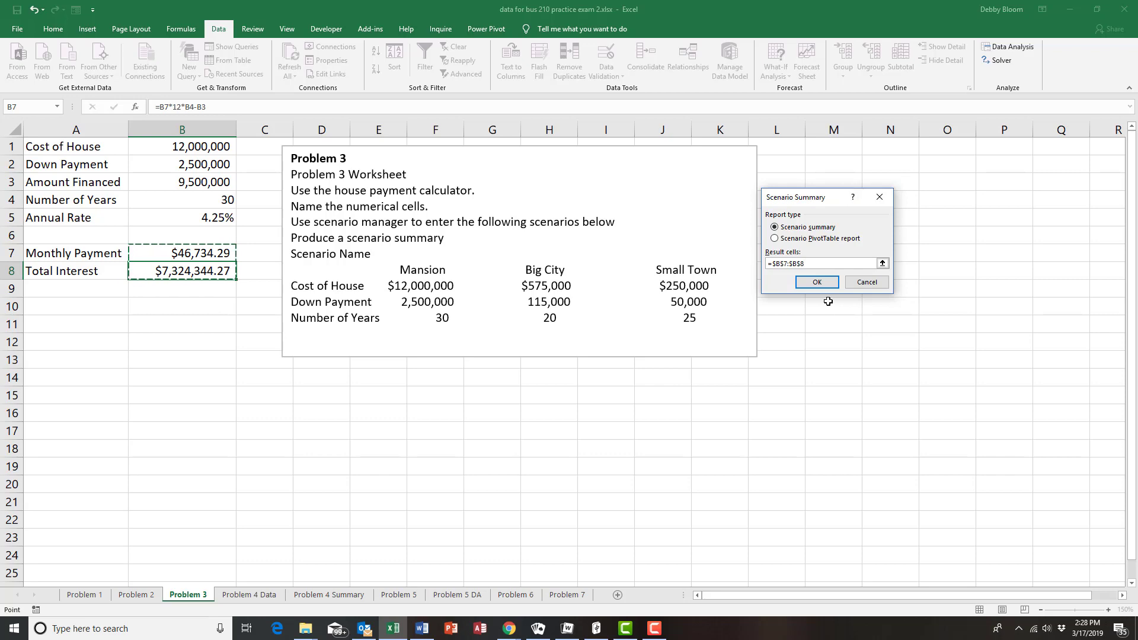
left_click(817, 282)
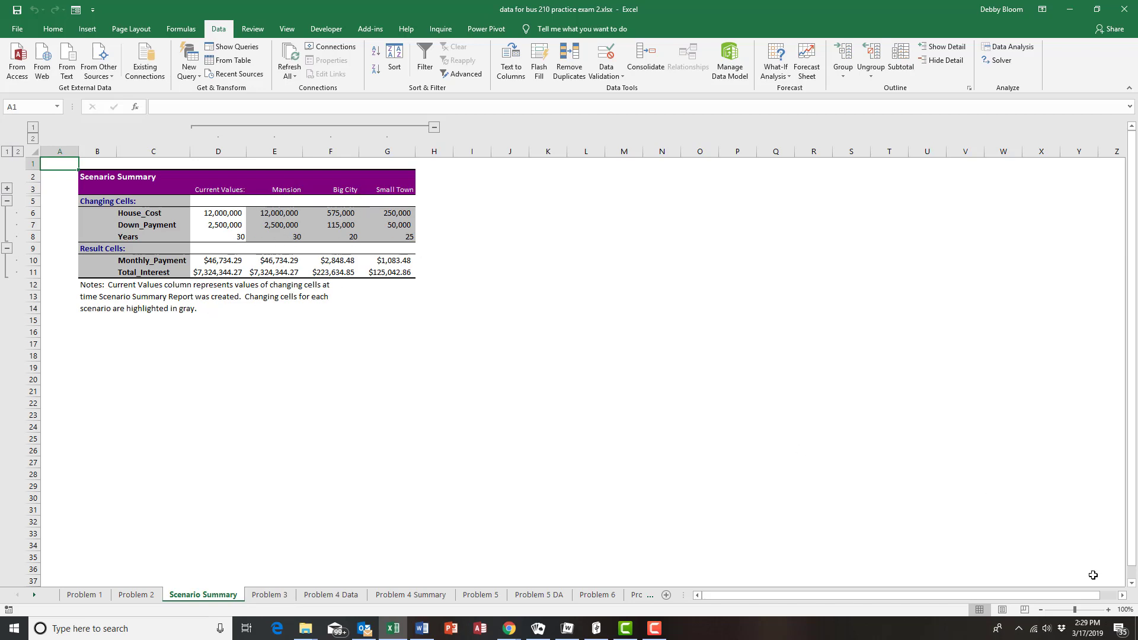
Widen columns D and E on the Scenario Summary sheet so the Current Values and Mansion total interest amounts fit.
left_click(1108, 610)
left_click(1108, 610)
left_click(1108, 610)
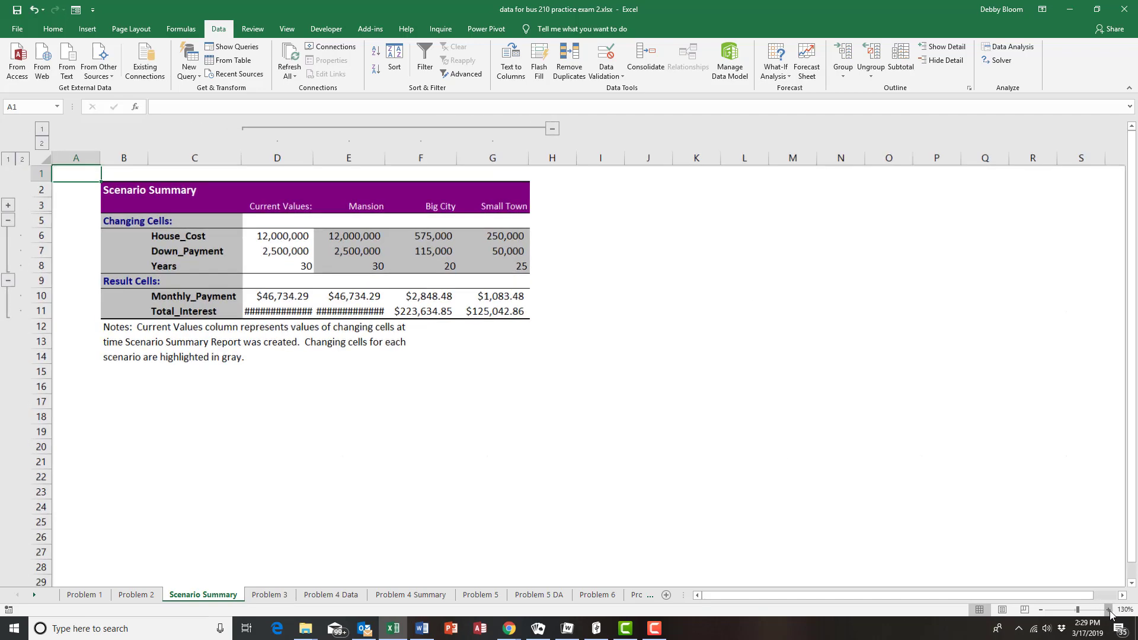
left_click(1108, 610)
left_click_drag(346, 170, 375, 170)
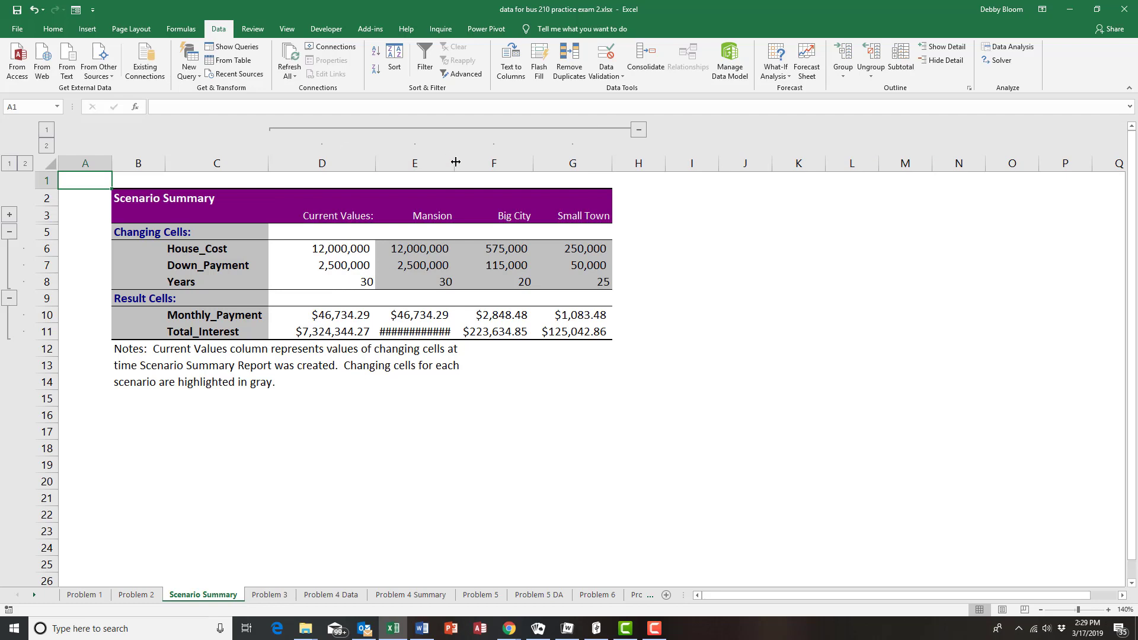
left_click_drag(455, 171, 473, 170)
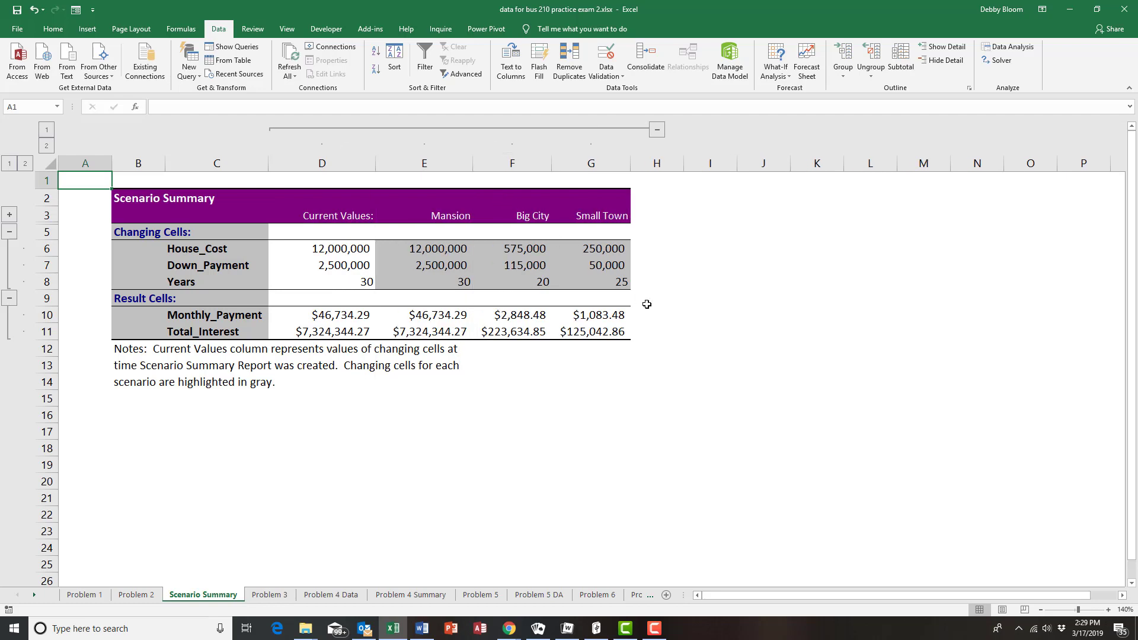